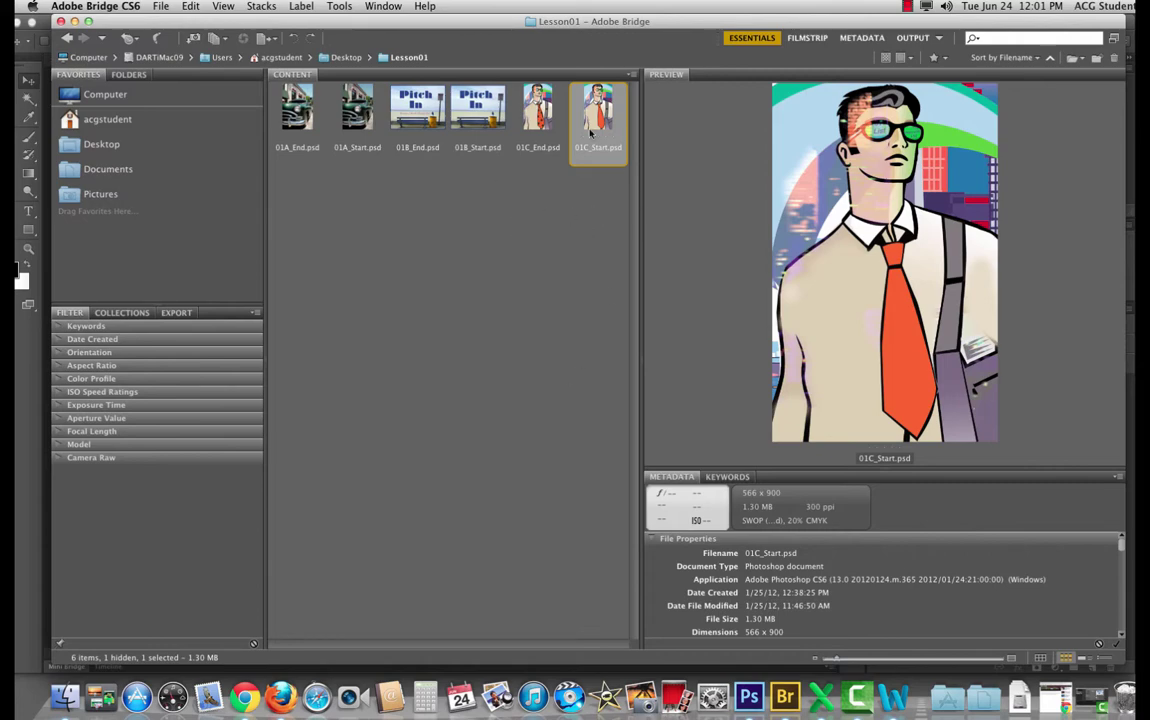
Step: Open 01C_Start.psd, the orange-tie illustration, from Adobe Bridge into Photoshop
{"action": "double_click", "coordinate": [595, 112]}
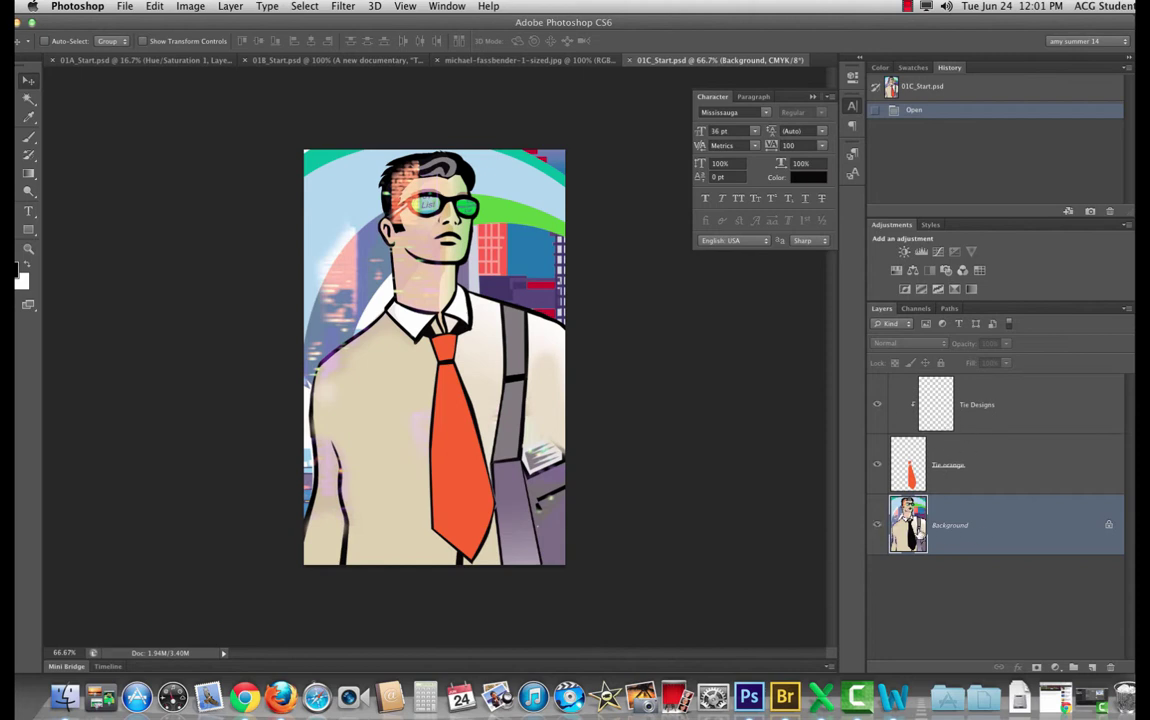
Step: Toggle Background and Tie orange visibility to inspect them, then select the empty Tie Designs layer
{"action": "left_click", "coordinate": [877, 526]}
{"action": "left_click", "coordinate": [877, 526]}
{"action": "left_click", "coordinate": [873, 530]}
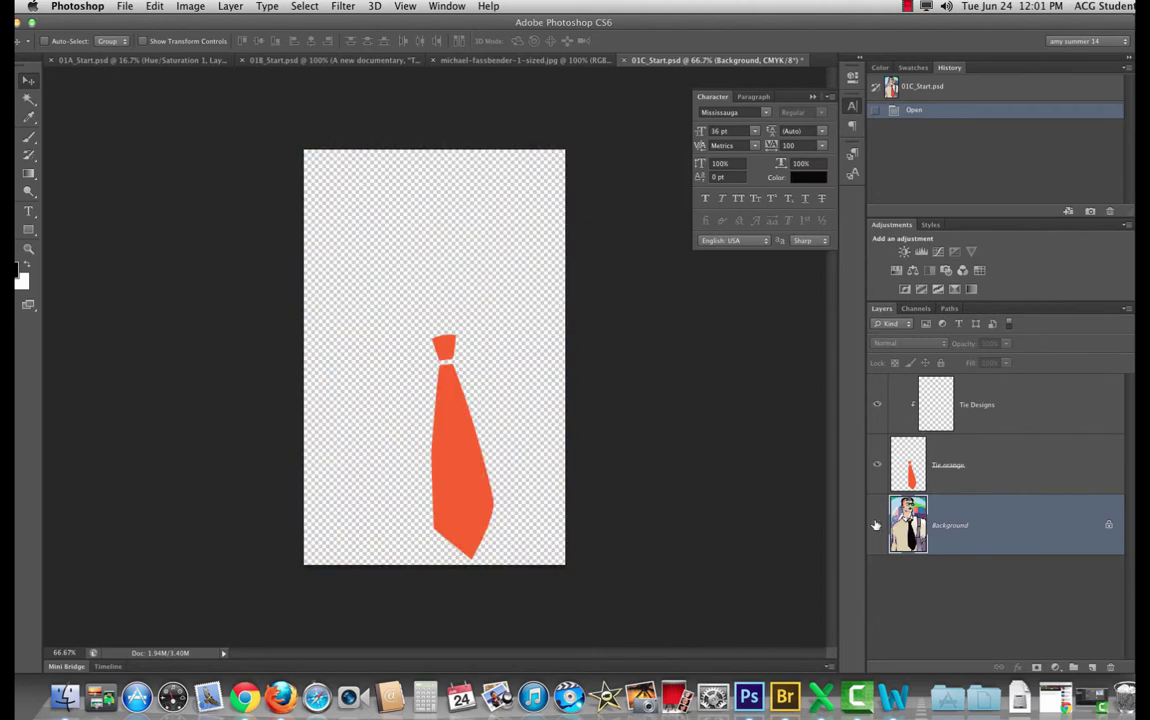
{"action": "left_click", "coordinate": [899, 470]}
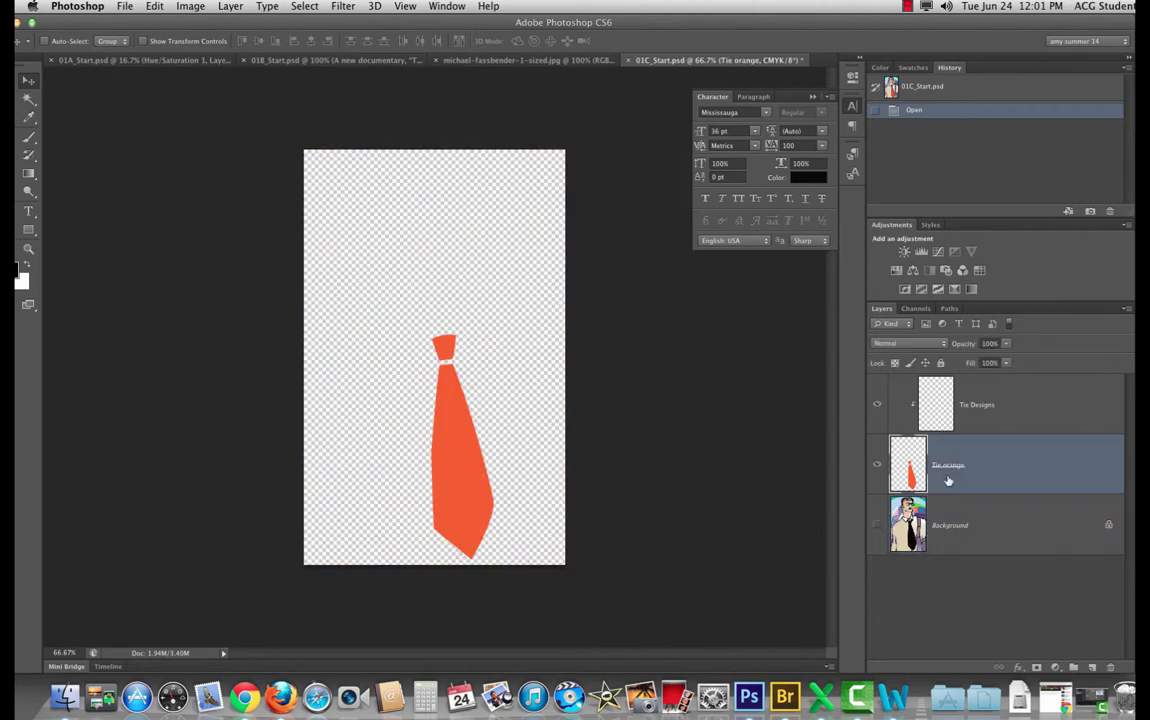
{"action": "left_click", "coordinate": [879, 465]}
{"action": "left_click", "coordinate": [879, 465]}
{"action": "left_click", "coordinate": [877, 526]}
{"action": "left_click", "coordinate": [941, 425]}
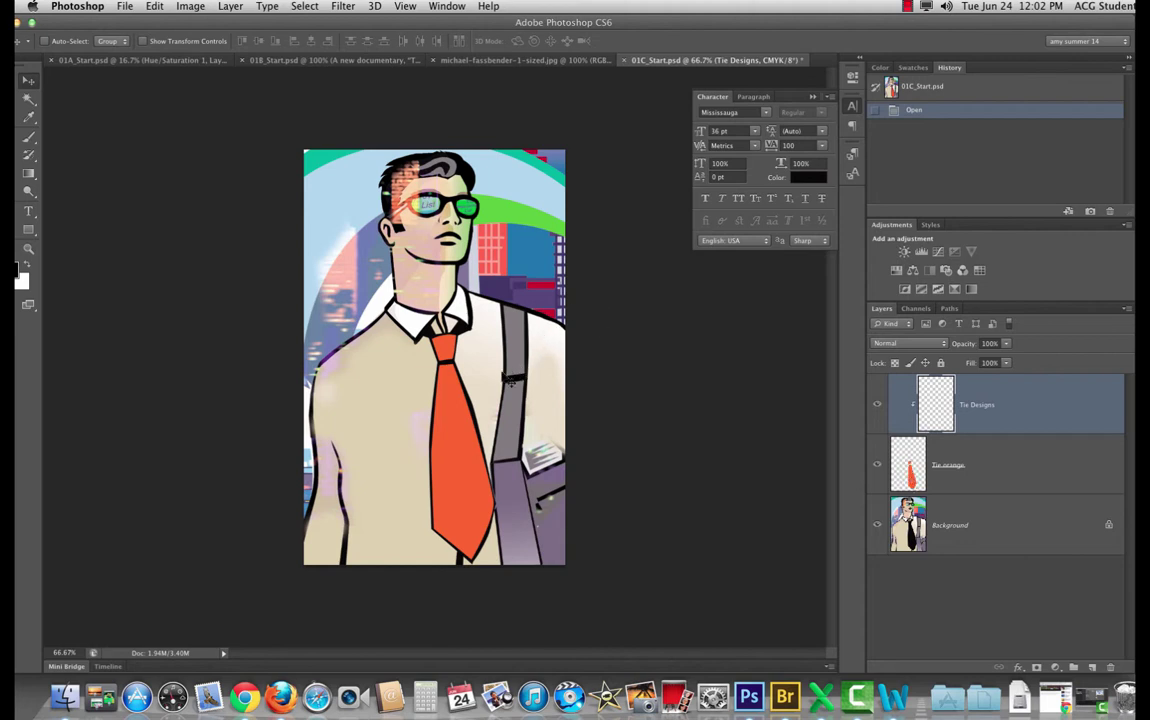
Step: Paint black stripes across the tie with a smaller brush on Tie Designs
{"action": "key", "text": "b"}
{"action": "key", "text": "bracketleft"}
{"action": "key", "text": "bracketleft"}
{"action": "key", "text": "bracketleft"}
{"action": "key", "text": "bracketleft"}
{"action": "key", "text": "bracketleft"}
{"action": "key", "text": "bracketleft"}
{"action": "key", "text": "bracketleft"}
{"action": "key", "text": "bracketleft"}
{"action": "key", "text": "bracketleft"}
{"action": "key", "text": "bracketleft"}
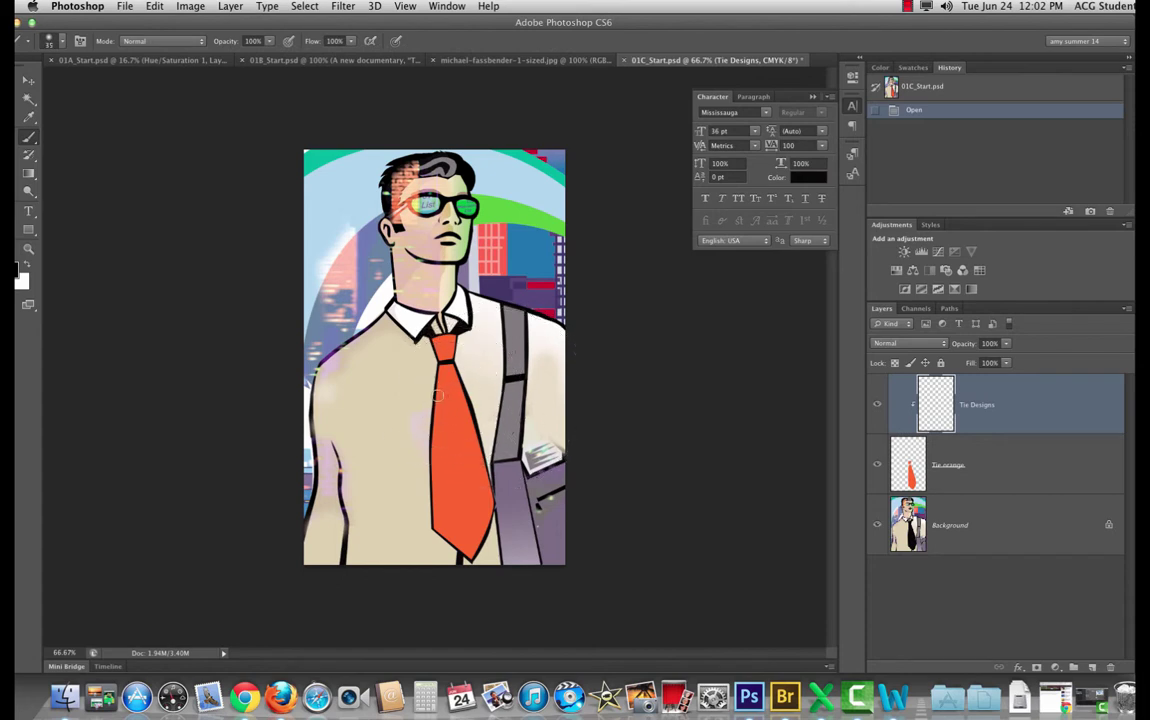
{"action": "mouse_move", "coordinate": [432, 388]}
{"action": "left_mouse_down"}
{"action": "mouse_move", "coordinate": [389, 415]}
{"action": "mouse_move", "coordinate": [488, 450]}
{"action": "left_mouse_up"}
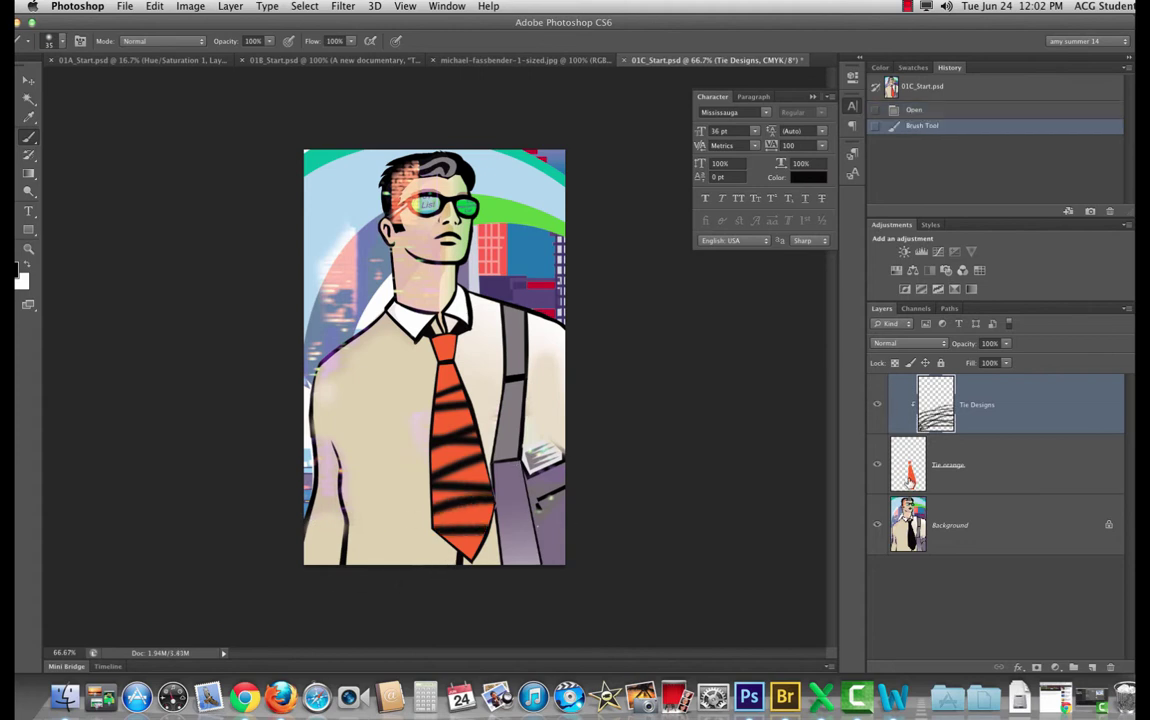
Step: Toggle the stripes' visibility, then release and recreate the clipping mask to Tie orange
{"action": "left_click", "coordinate": [877, 405]}
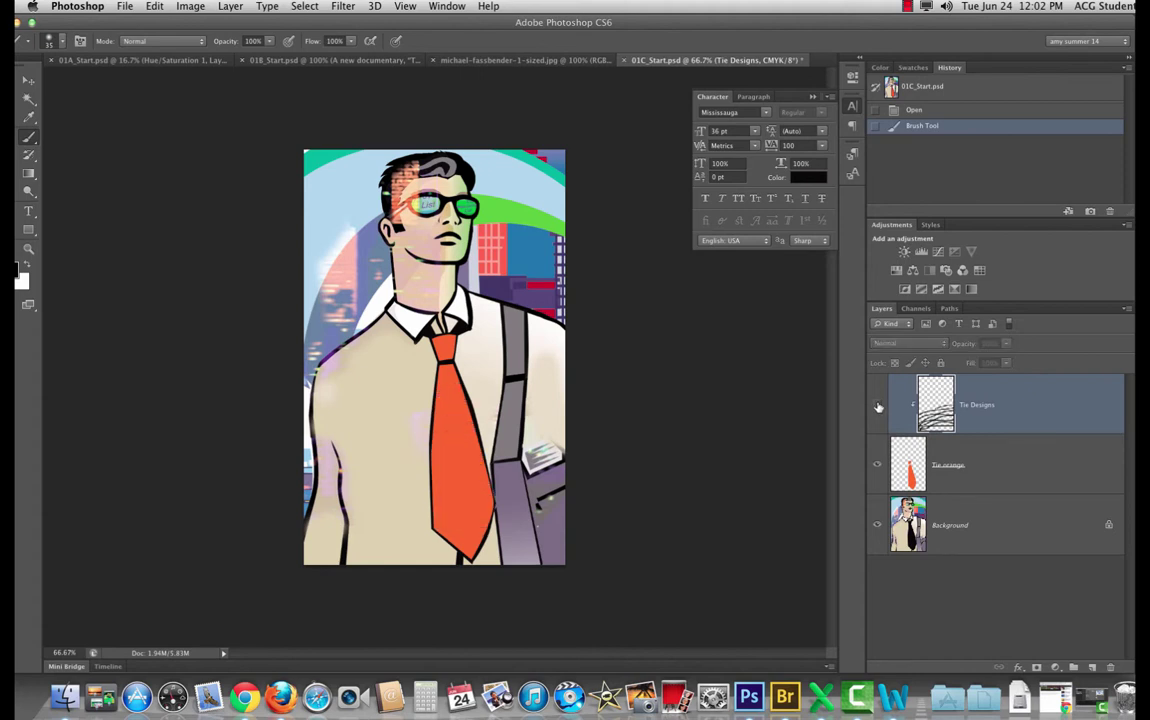
{"action": "left_click", "coordinate": [877, 405]}
{"action": "left_click", "coordinate": [877, 405]}
{"action": "left_click", "coordinate": [877, 405]}
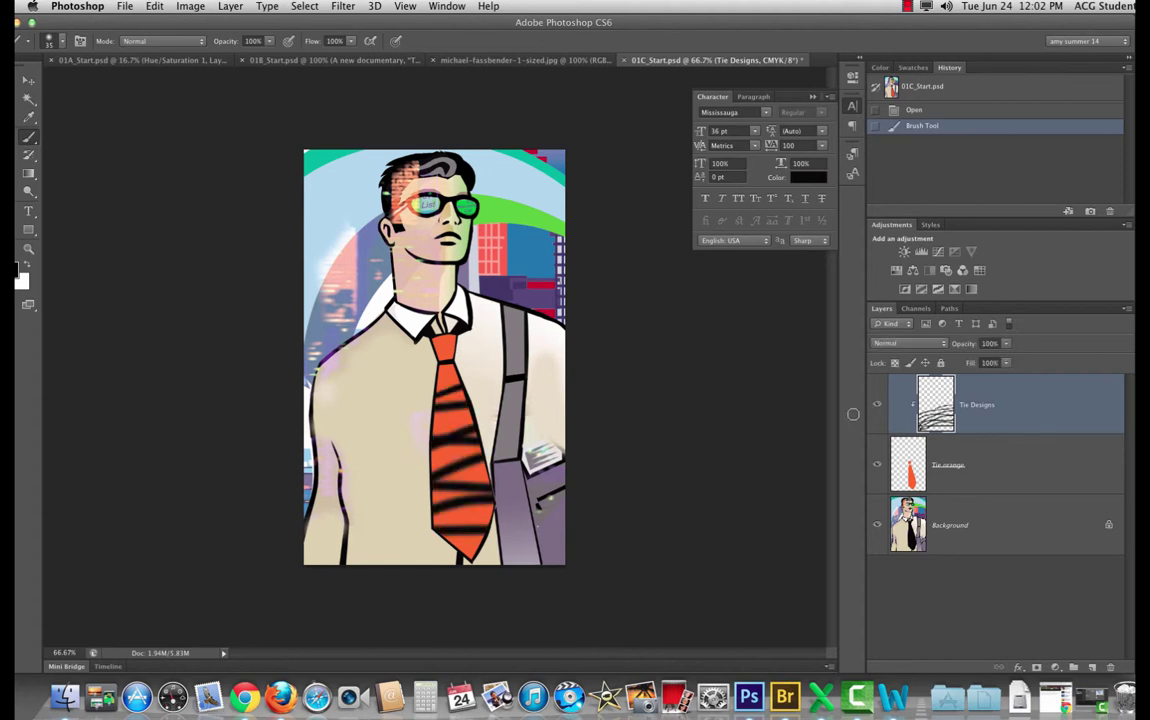
{"action": "left_click", "coordinate": [1027, 430], "text": "alt"}
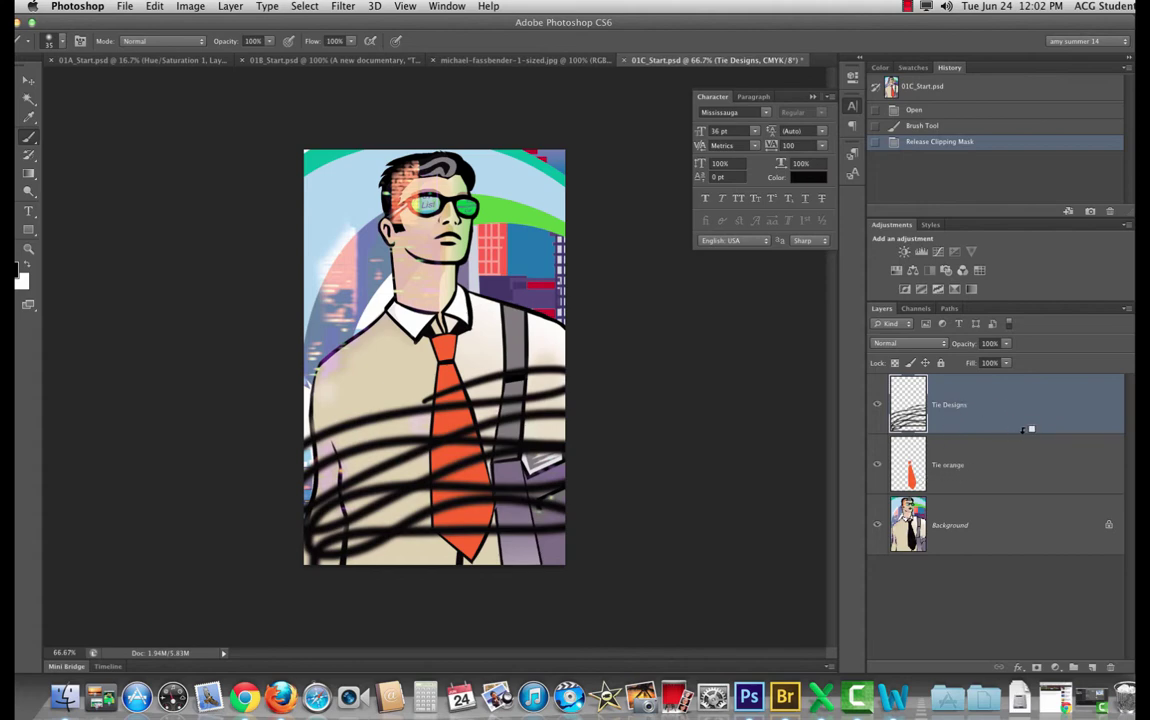
{"action": "left_click", "coordinate": [1030, 432], "text": "alt"}
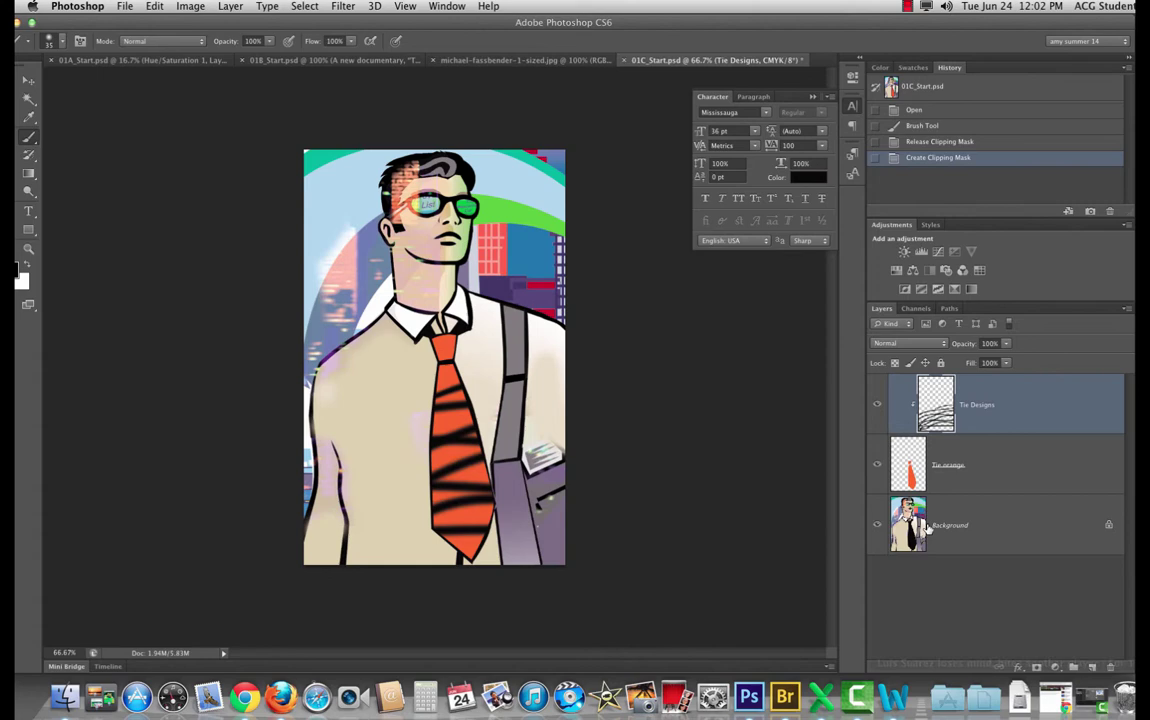
Step: In the portrait document zoomed to 200%, draw a paragraph text box over the photo
{"action": "left_click", "coordinate": [446, 61]}
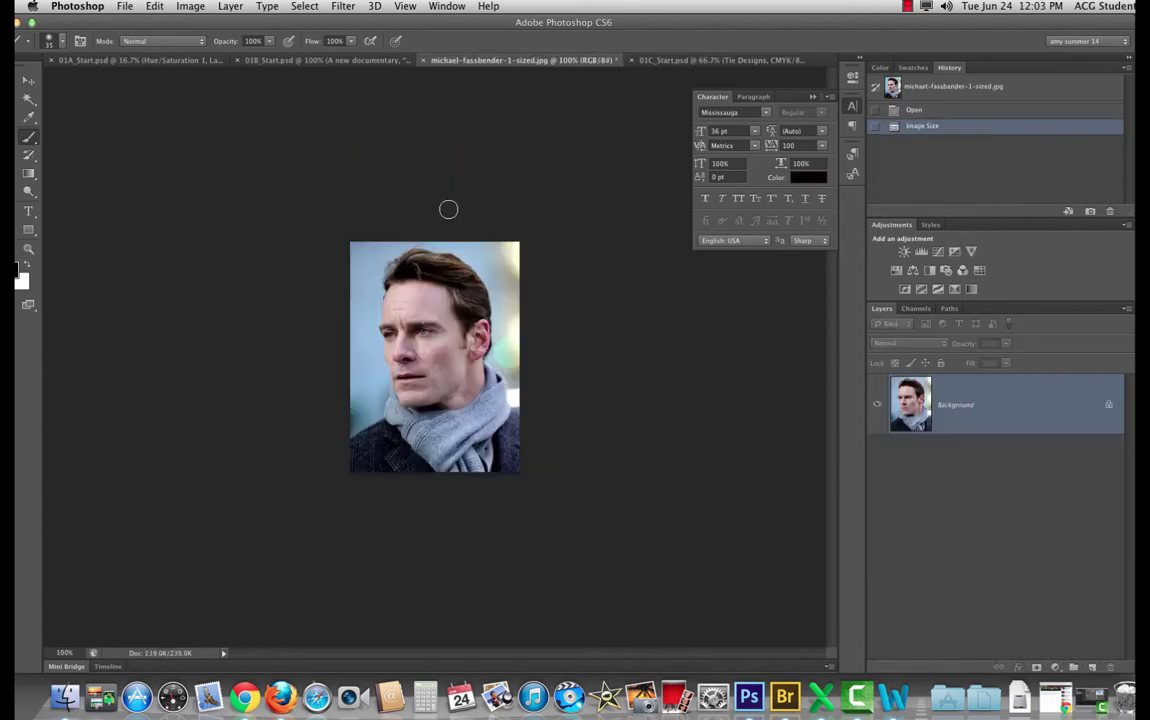
{"action": "key", "text": "super+equal"}
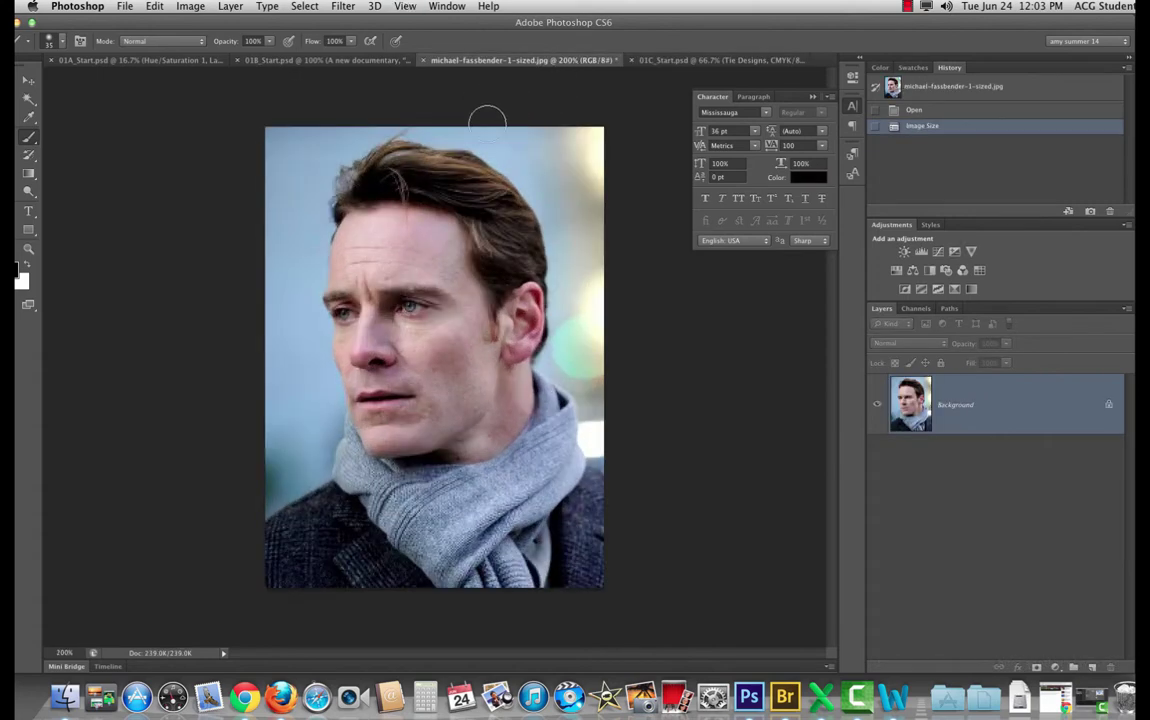
{"action": "double_click", "coordinate": [103, 24]}
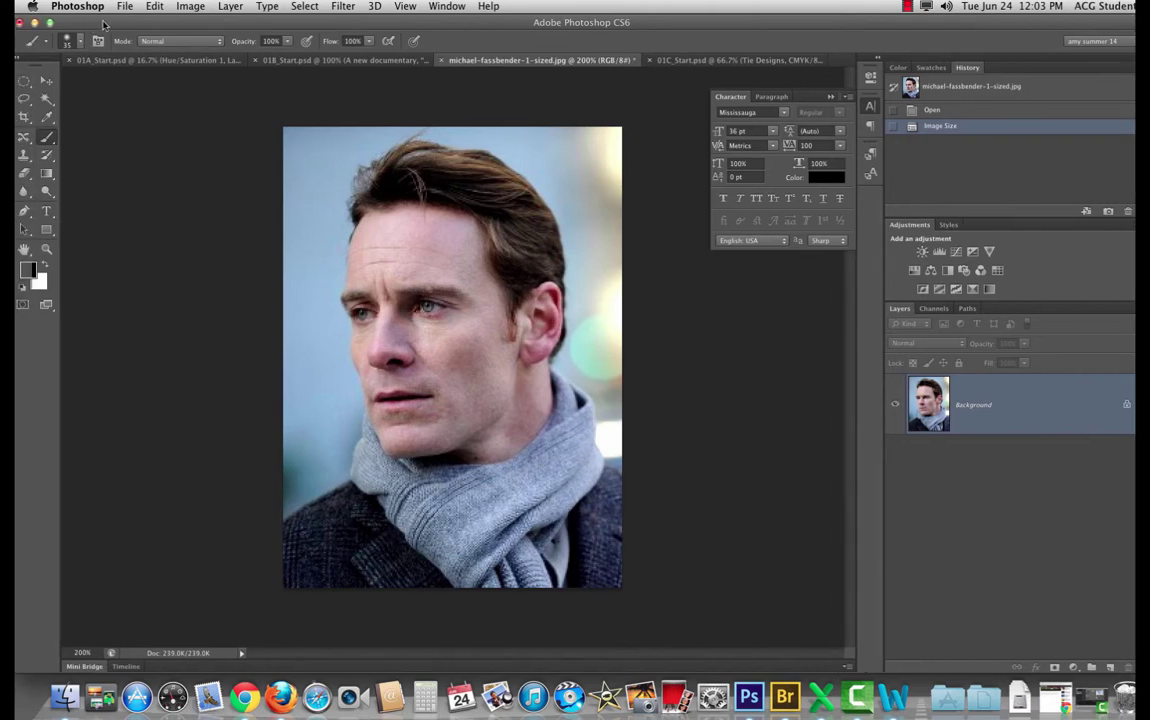
{"action": "left_click", "coordinate": [53, 213]}
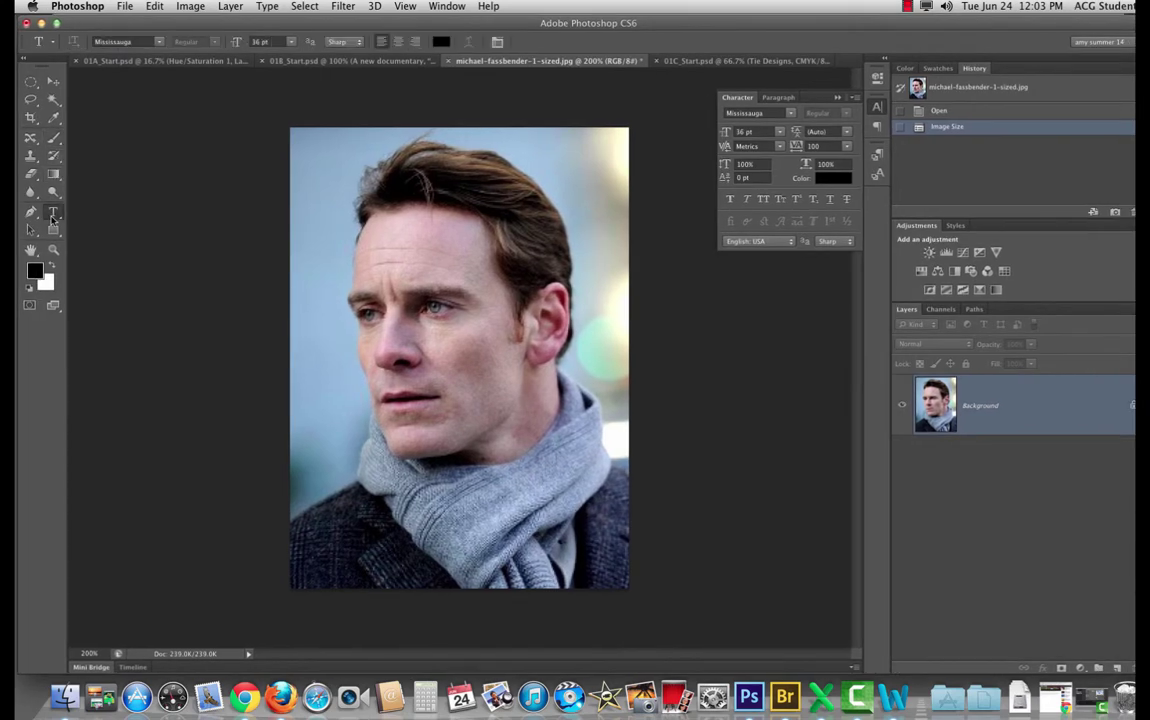
{"action": "left_click_drag", "start_coordinate": [296, 262], "coordinate": [535, 435]}
Step: Type AM, select it, and set Smooth anti-aliasing and the Madrone font
{"action": "type", "text": "AM"}
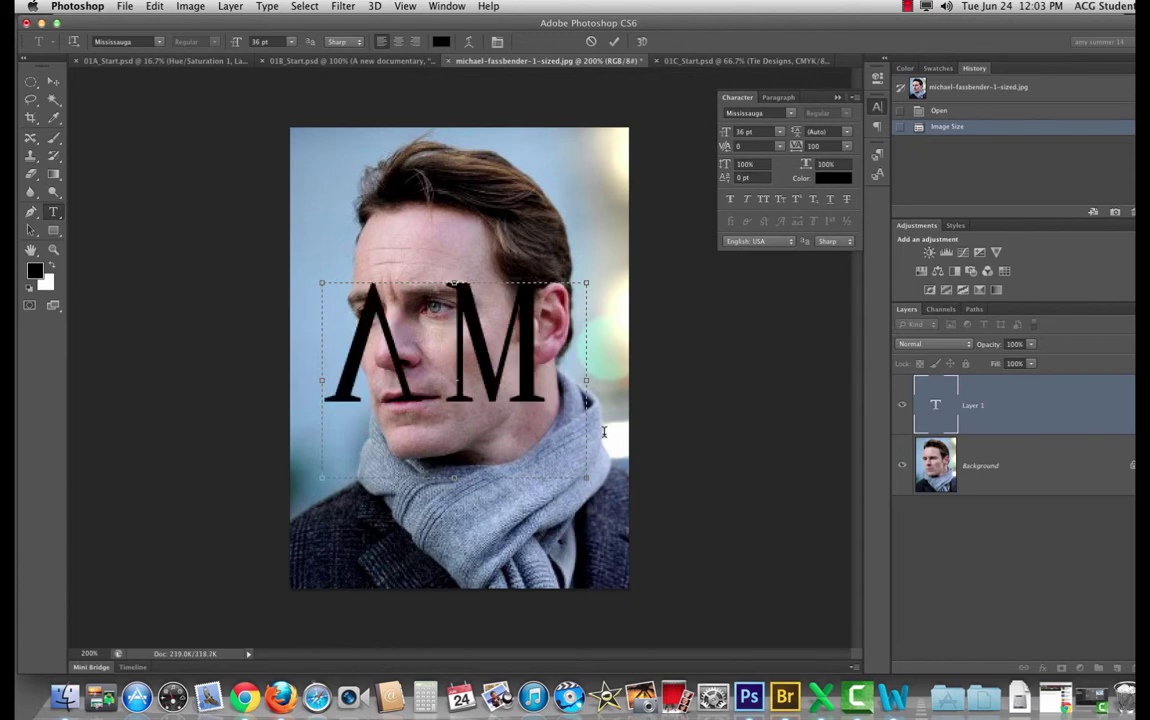
{"action": "key", "text": "super+a"}
{"action": "left_click", "coordinate": [337, 41]}
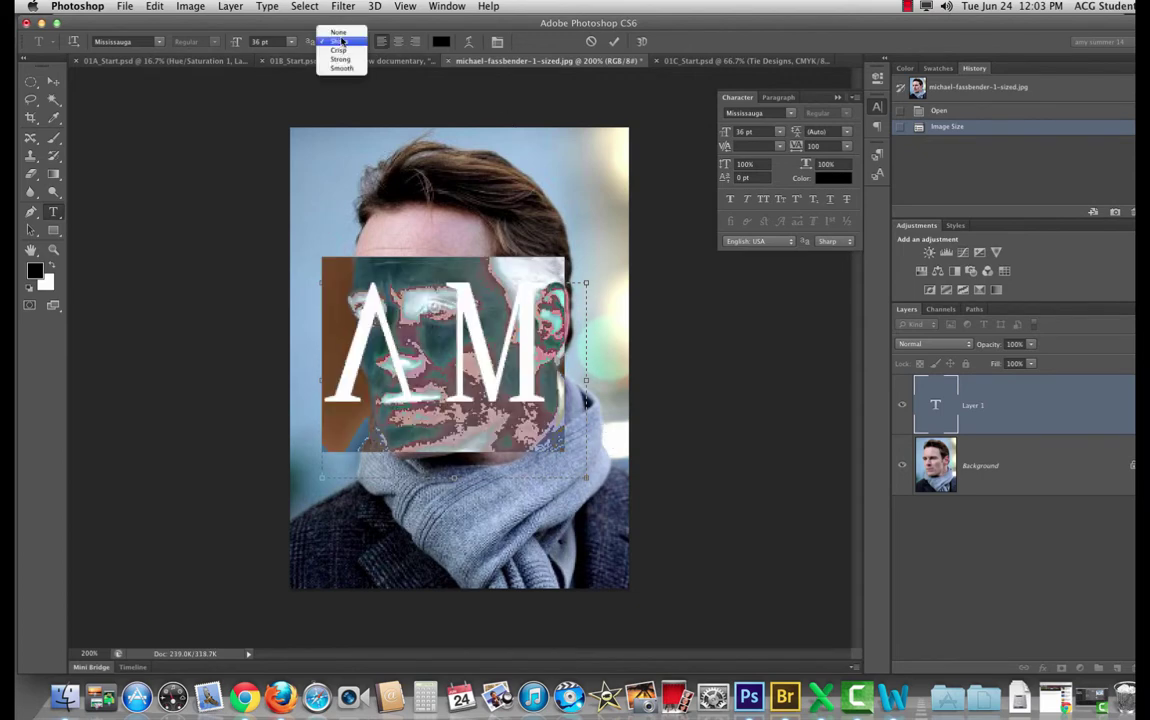
{"action": "left_click", "coordinate": [340, 69]}
{"action": "left_click", "coordinate": [290, 41]}
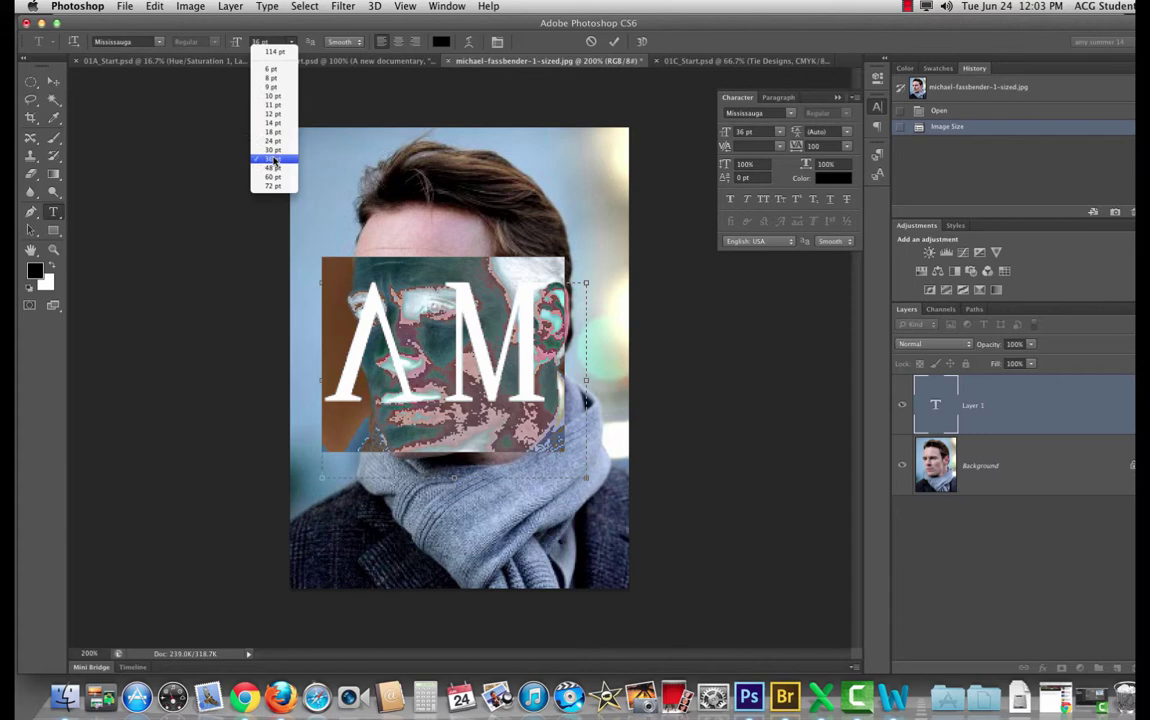
{"action": "key", "text": "Escape"}
{"action": "left_click", "coordinate": [790, 112]}
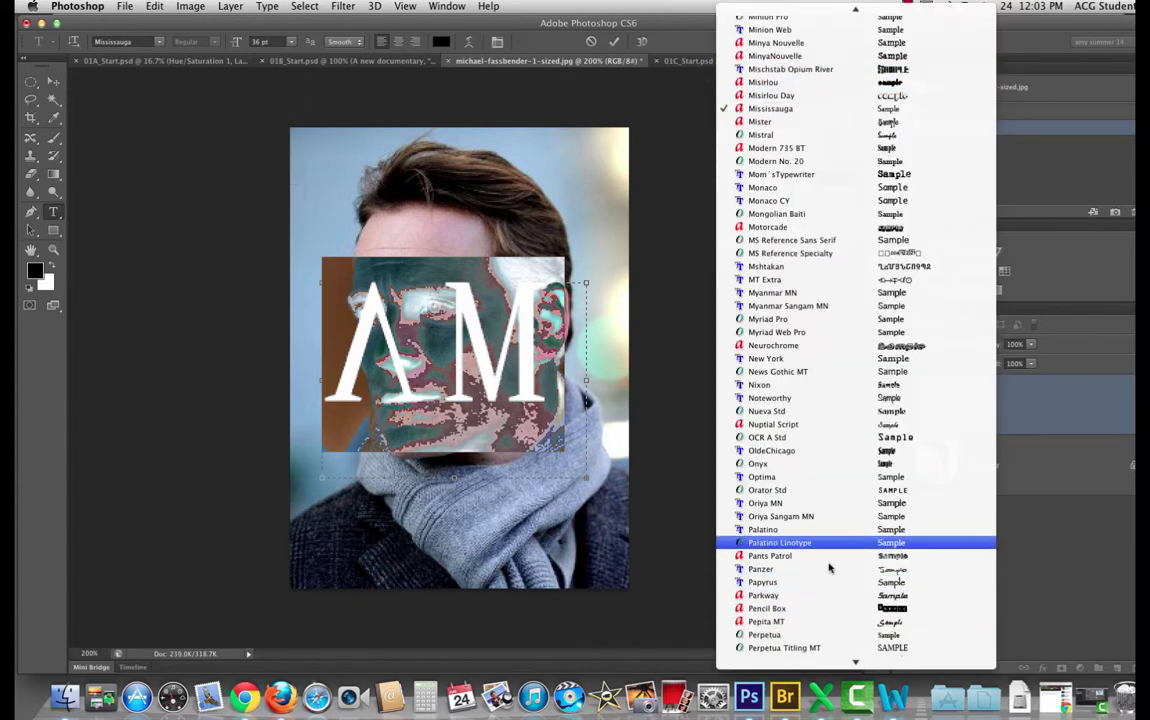
{"action": "scroll", "coordinate": [838, 181], "scroll_direction": "up", "scroll_amount": 10}
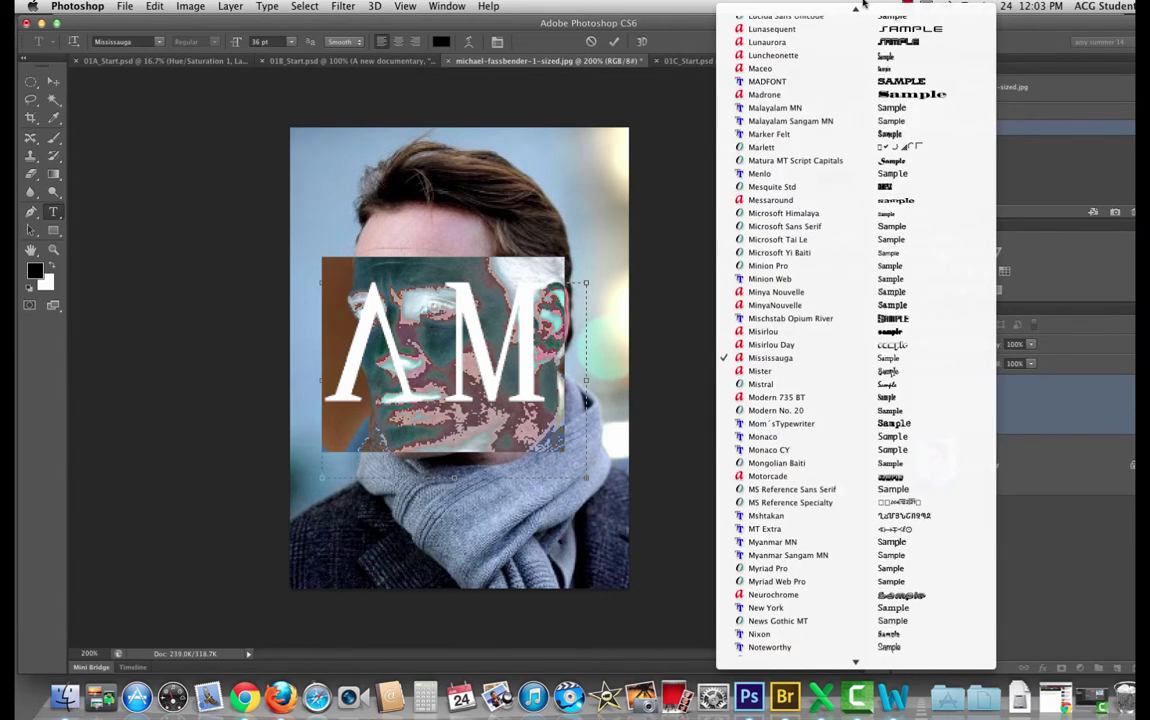
{"action": "left_click", "coordinate": [830, 218]}
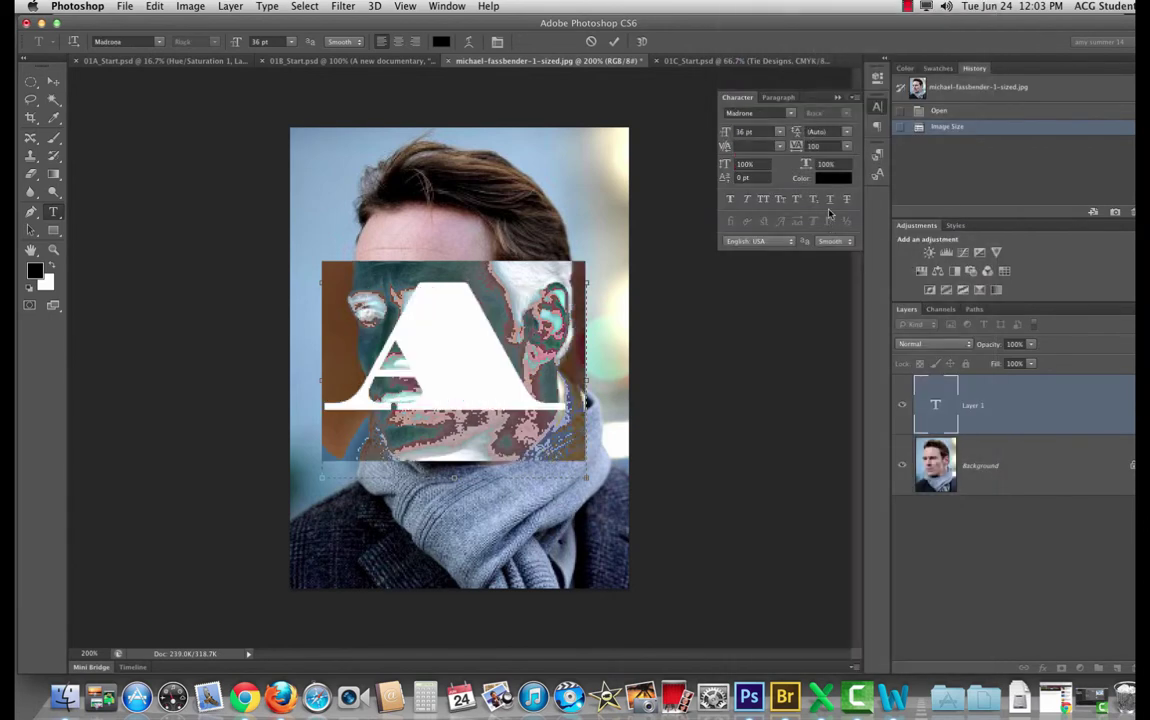
Step: Try text sizes 30, 18 and 9 pt, settling on 19 pt
{"action": "left_click", "coordinate": [268, 41]}
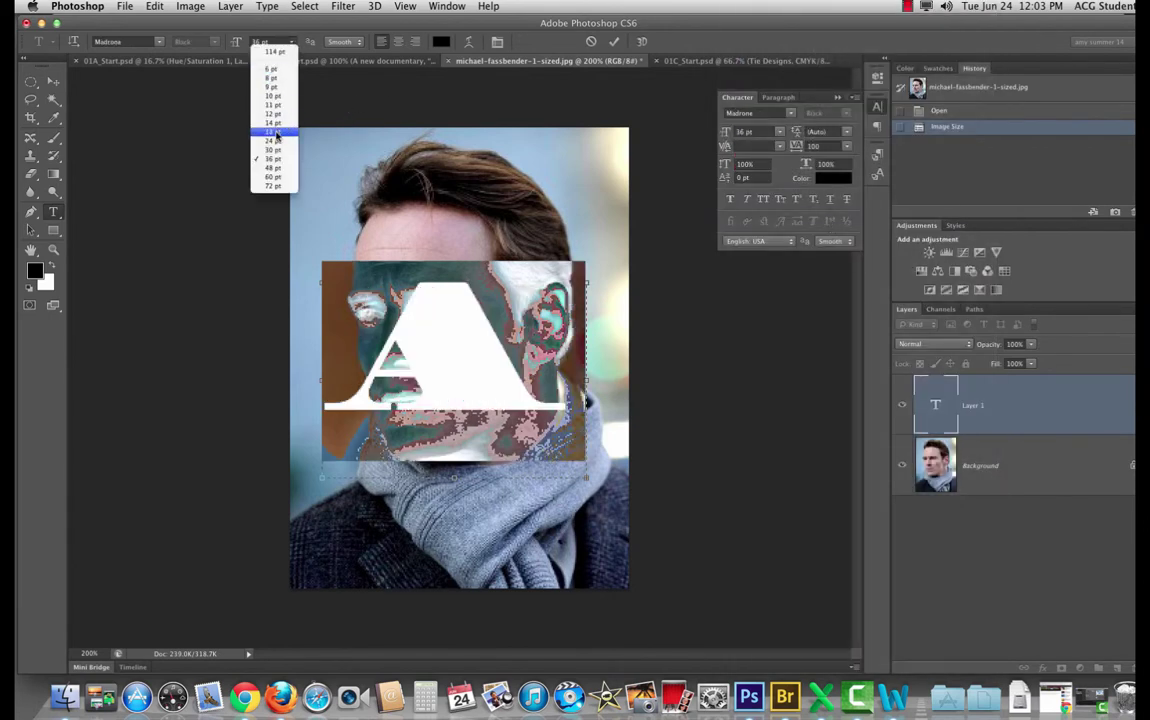
{"action": "left_click", "coordinate": [273, 150]}
{"action": "left_click", "coordinate": [262, 41]}
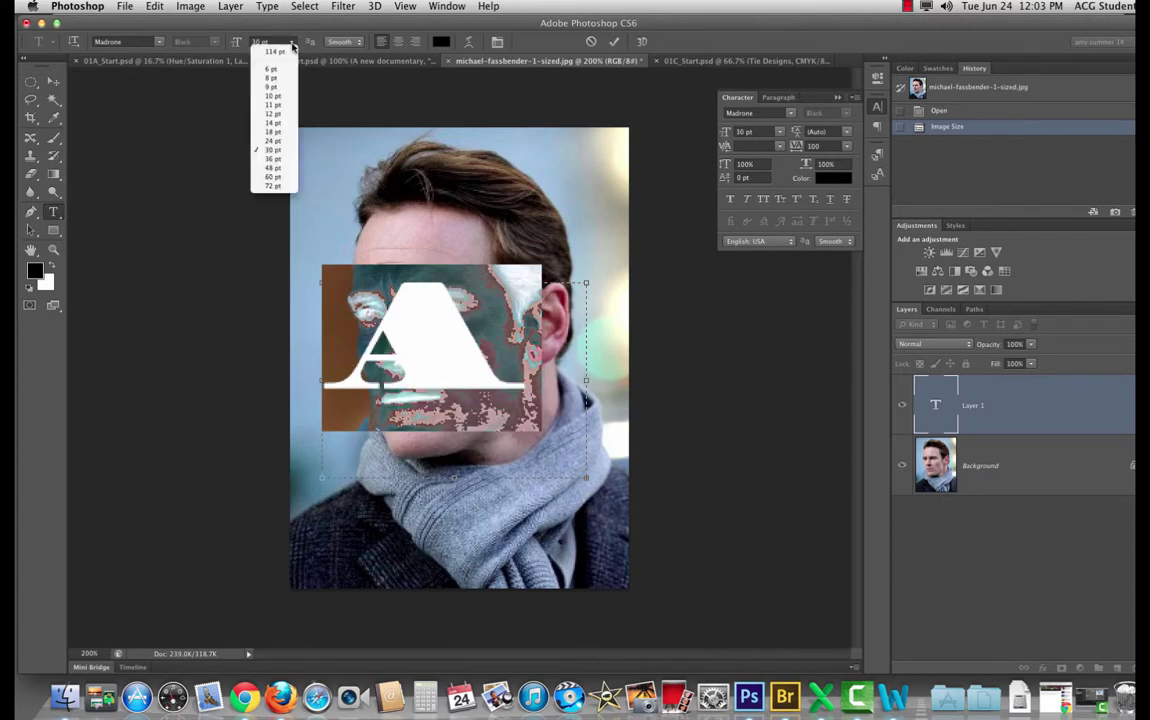
{"action": "left_click", "coordinate": [279, 132]}
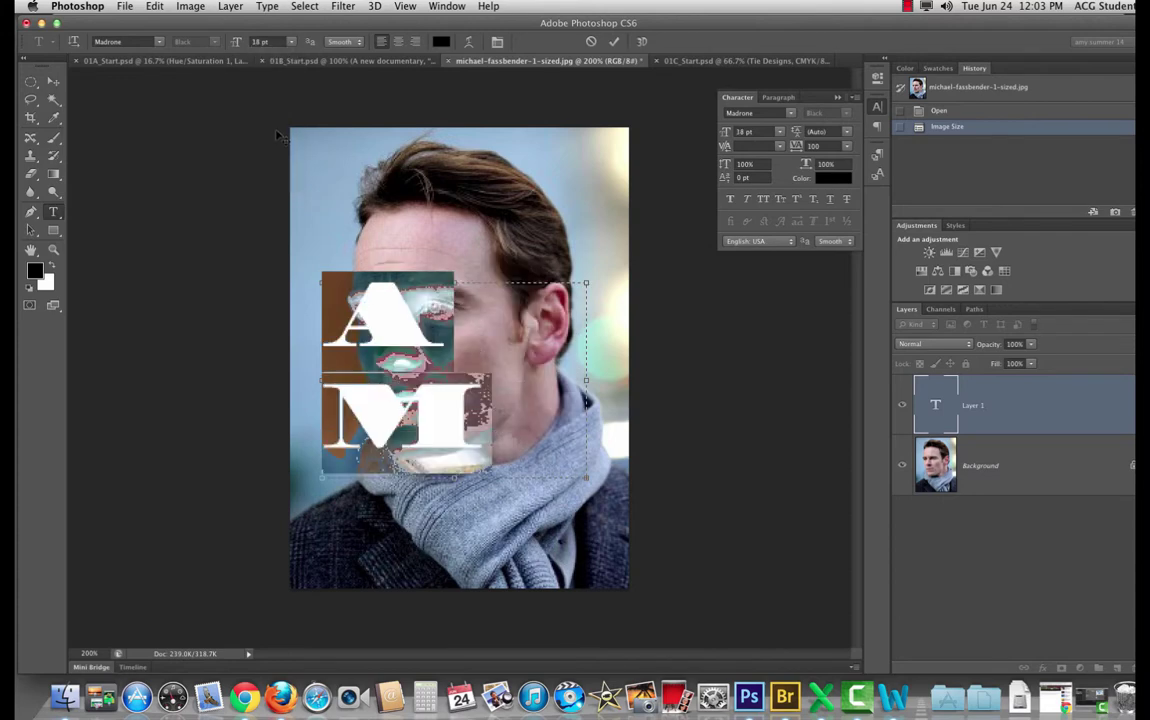
{"action": "left_click", "coordinate": [292, 41]}
{"action": "left_click", "coordinate": [282, 85]}
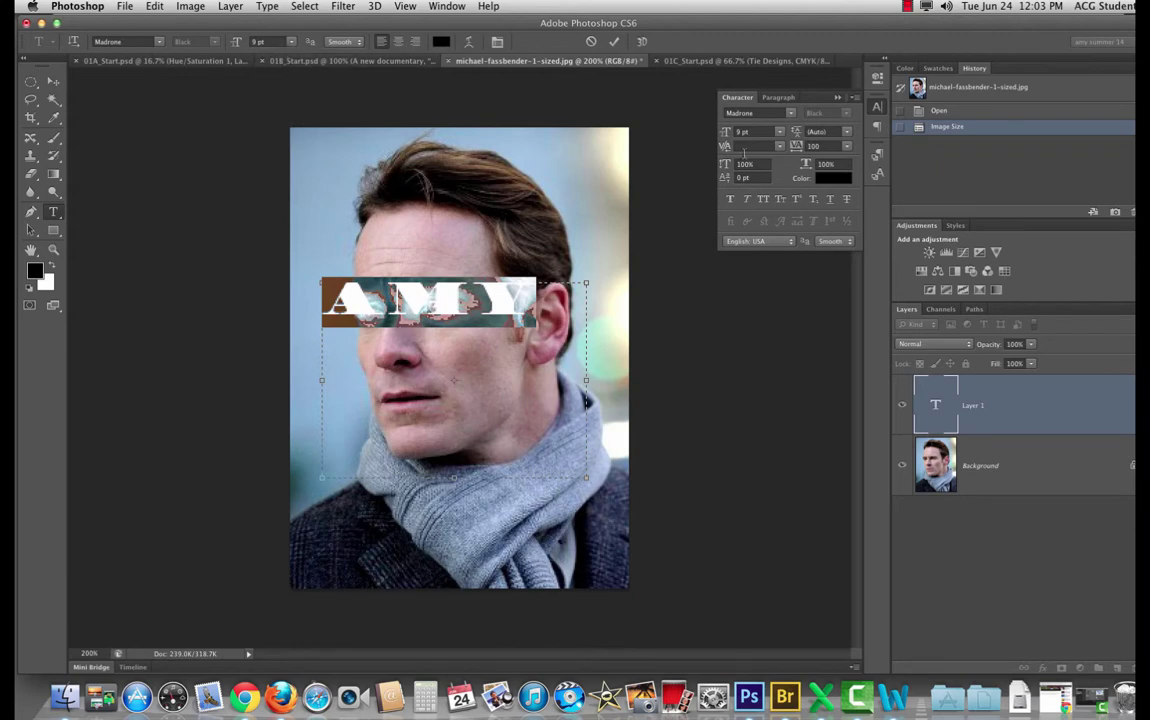
{"action": "key", "text": "super+shift+period"}
{"action": "key", "text": "super+shift+period"}
{"action": "key", "text": "super+shift+period"}
{"action": "key", "text": "super+shift+period"}
{"action": "key", "text": "super+shift+period"}
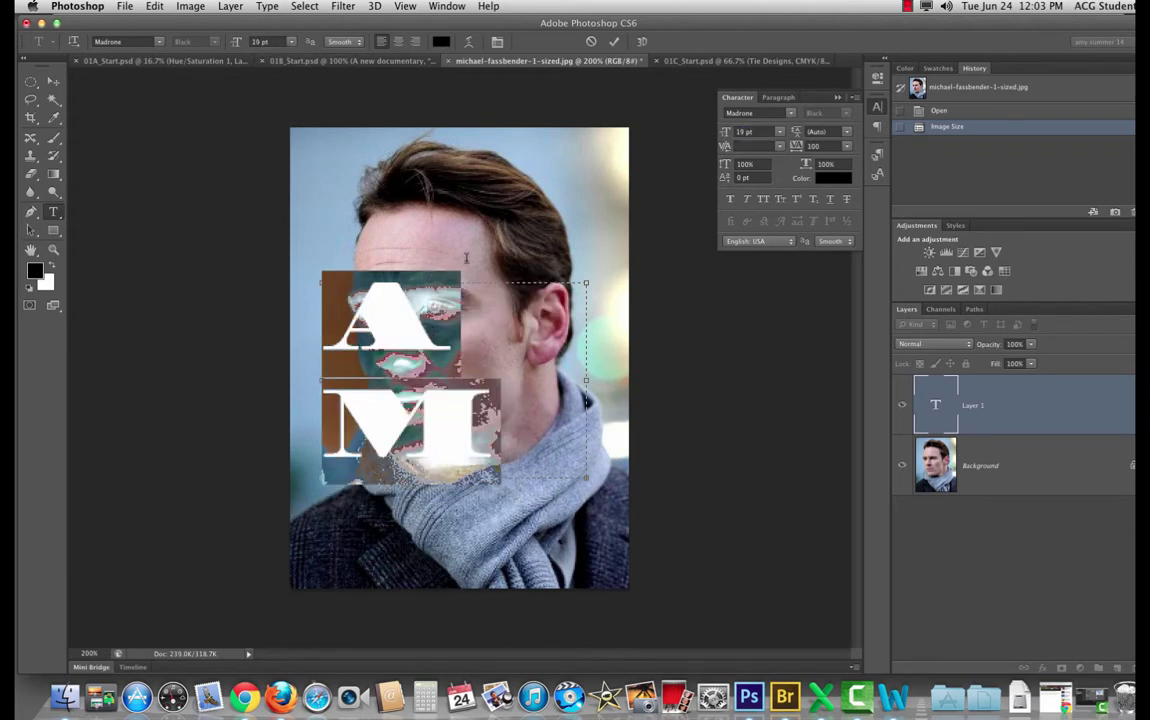
{"action": "left_click", "coordinate": [587, 287]}
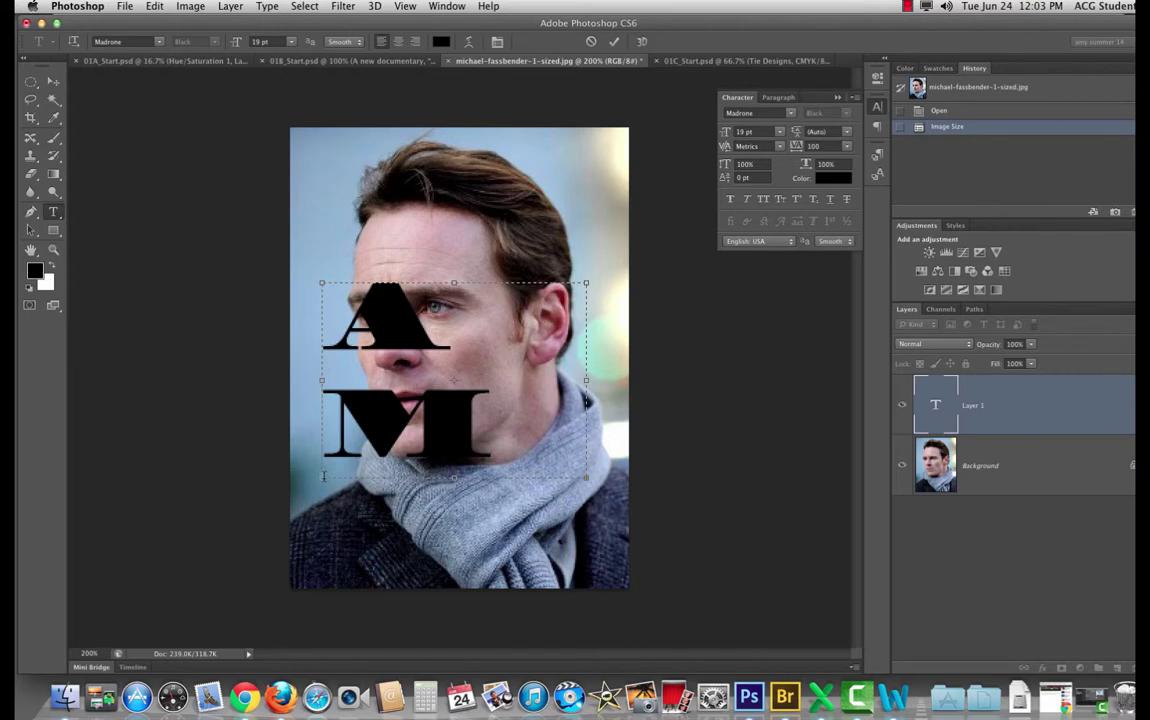
Step: Widen the text box so AM fits one line, commit, and move AMY left across the face
{"action": "key", "text": "super+a"}
{"action": "left_click", "coordinate": [587, 283]}
{"action": "left_click_drag", "start_coordinate": [590, 483], "coordinate": [644, 478]}
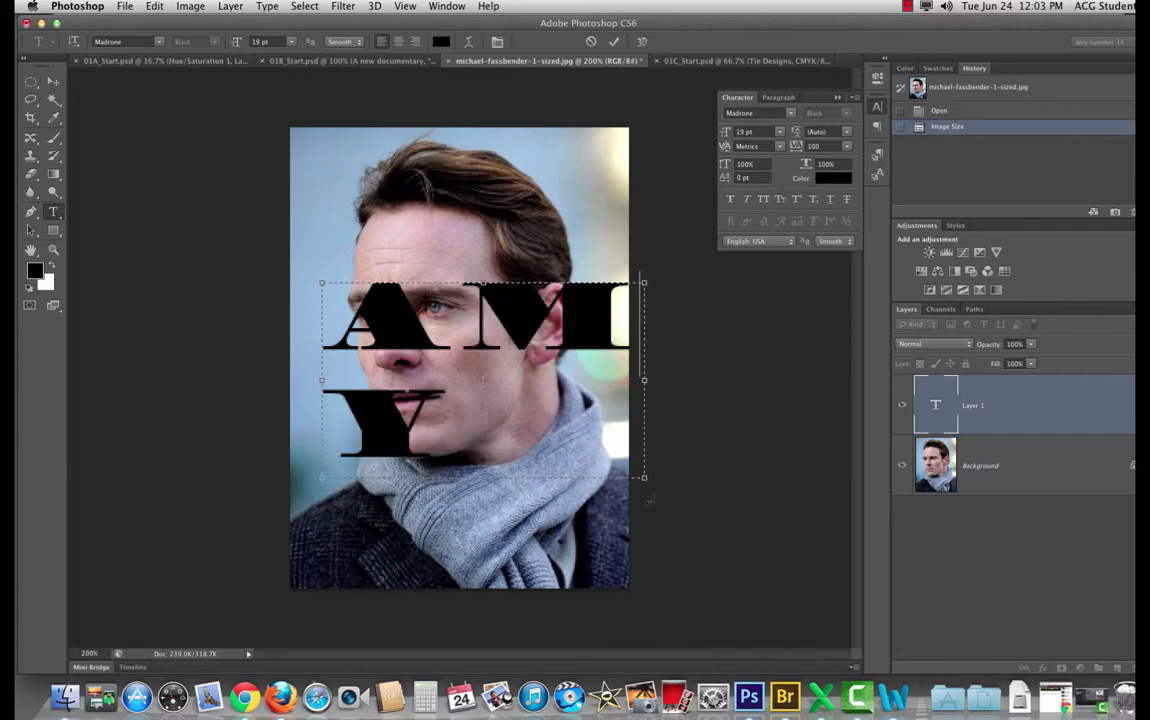
{"action": "left_click", "coordinate": [54, 80]}
{"action": "mouse_move", "coordinate": [532, 318]}
{"action": "left_mouse_down"}
{"action": "mouse_move", "coordinate": [509, 331]}
{"action": "mouse_move", "coordinate": [514, 315]}
{"action": "left_mouse_up"}
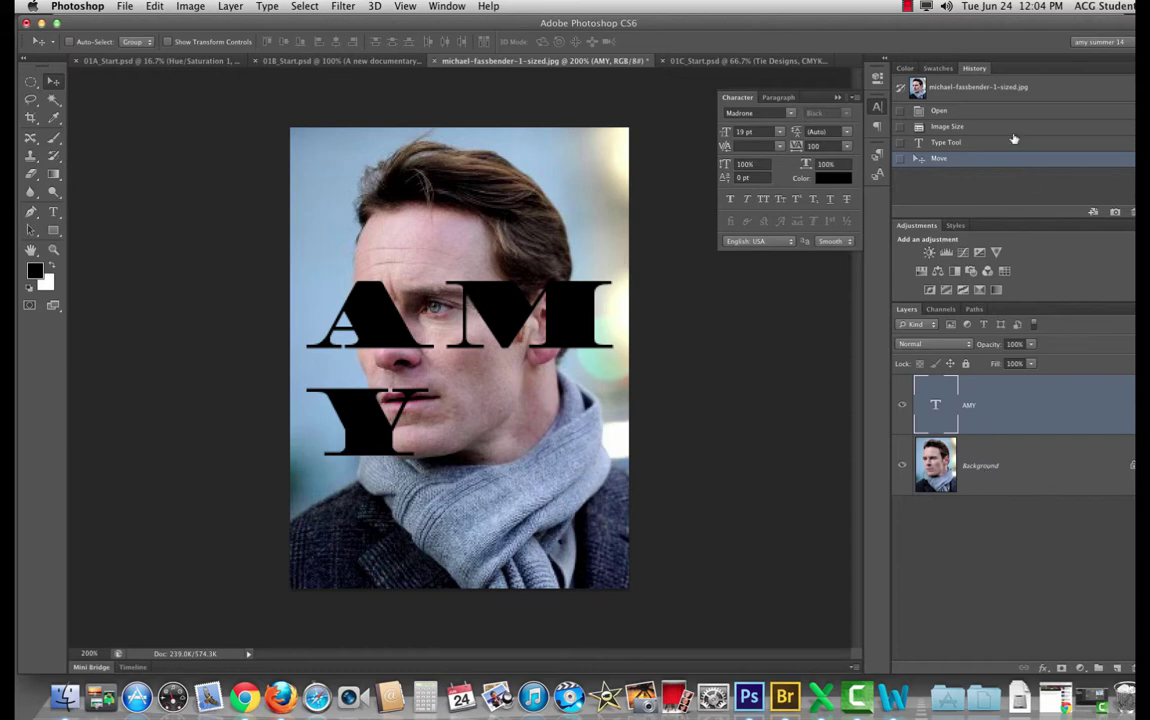
Step: Duplicate the Background photo layer and move the copy above the AMY text layer
{"action": "left_click_drag", "start_coordinate": [946, 28], "coordinate": [940, 27]}
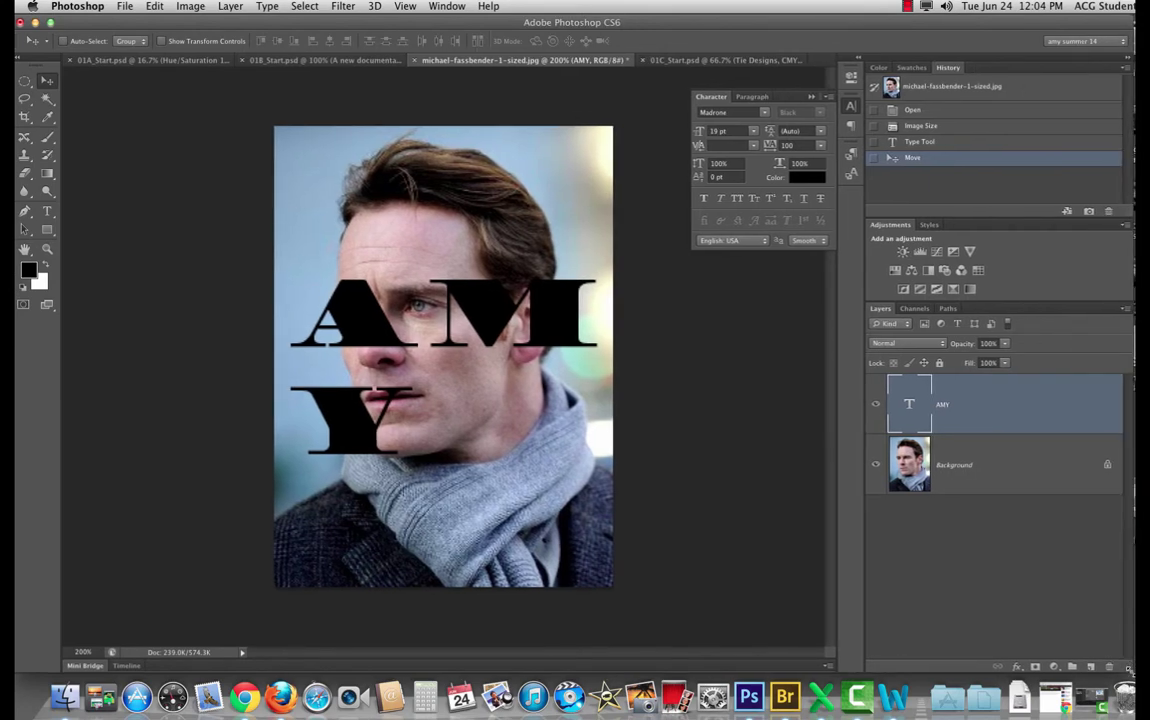
{"action": "left_click_drag", "start_coordinate": [981, 464], "coordinate": [1091, 666]}
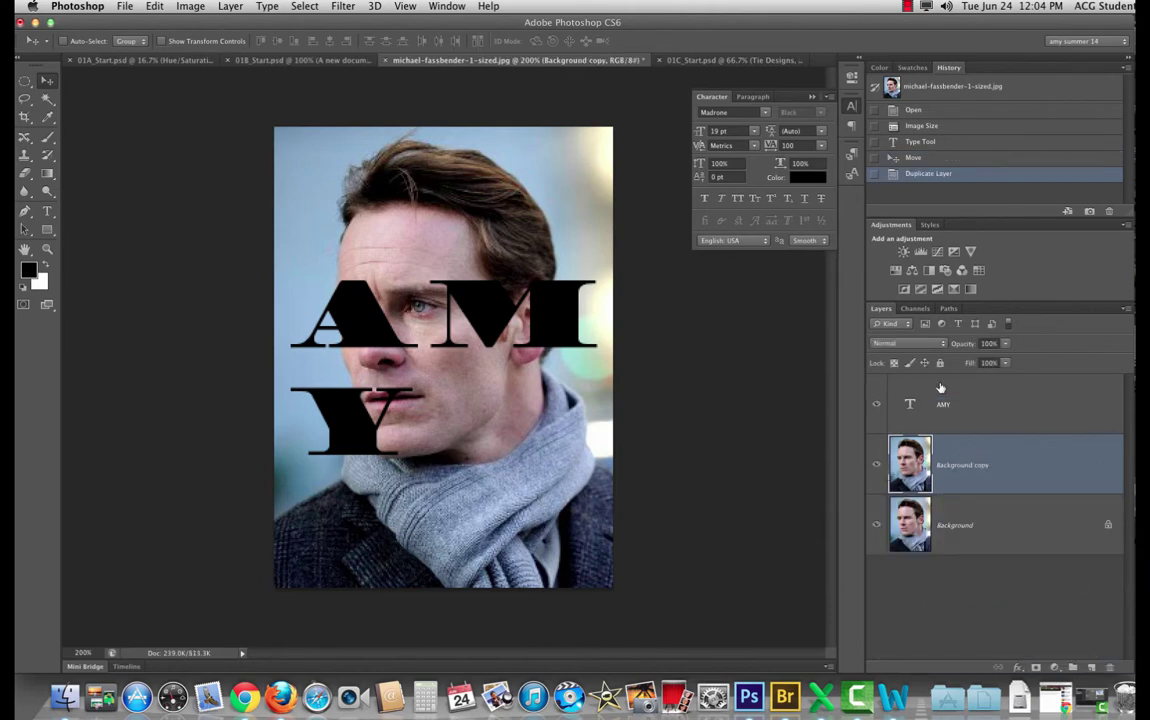
{"action": "left_click_drag", "start_coordinate": [961, 459], "coordinate": [964, 422]}
Step: Hide the original Background and clip the photo copy to the AMY letters
{"action": "left_click", "coordinate": [877, 405]}
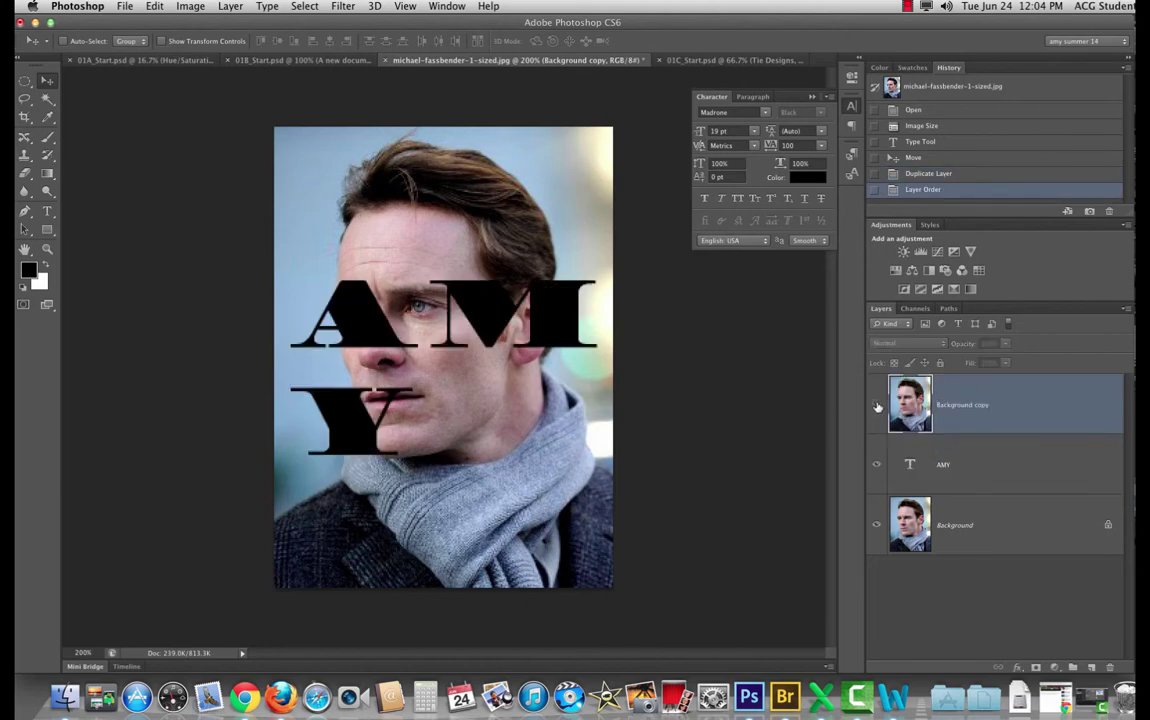
{"action": "left_click", "coordinate": [877, 405]}
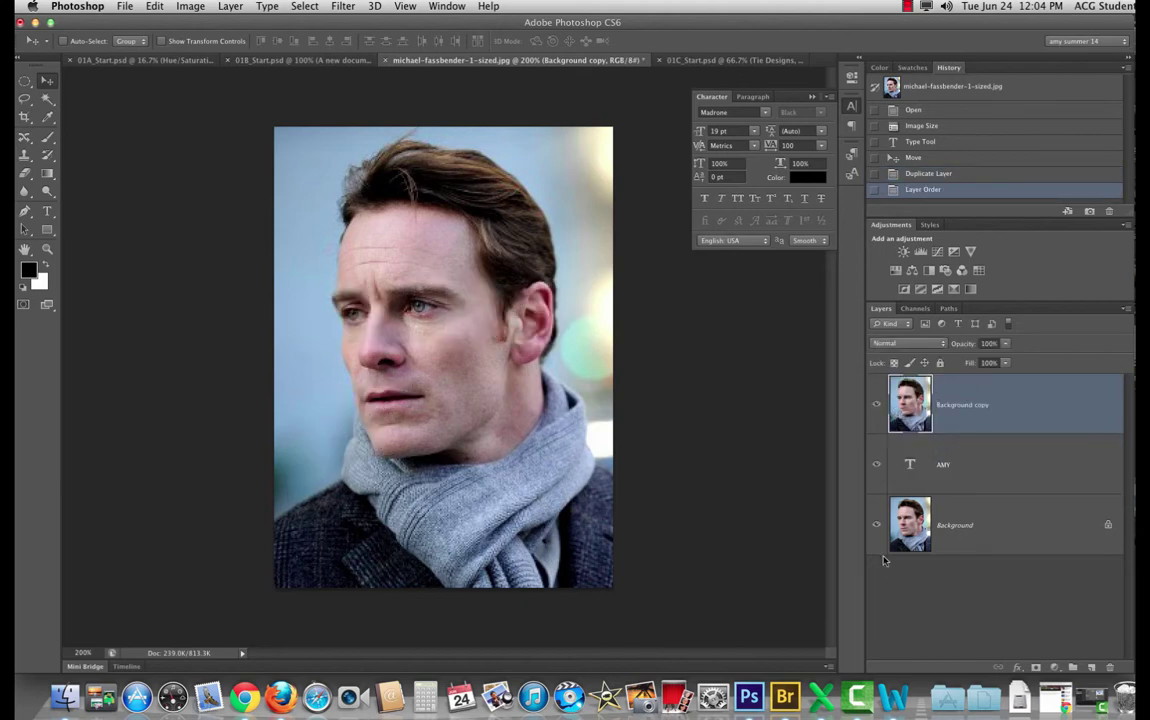
{"action": "left_click", "coordinate": [876, 525]}
{"action": "left_click", "coordinate": [990, 430], "text": "alt"}
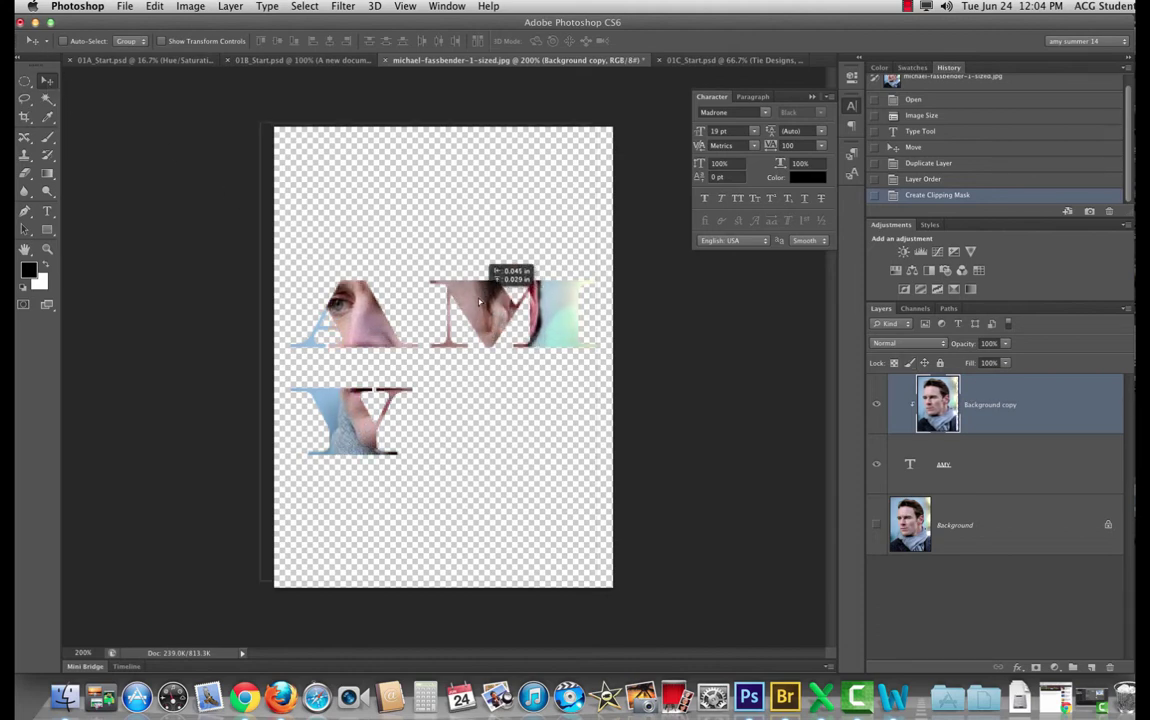
Step: Reposition the photo inside the letters and move the AMY text layer lower
{"action": "mouse_move", "coordinate": [480, 303]}
{"action": "left_mouse_down"}
{"action": "mouse_move", "coordinate": [496, 305]}
{"action": "mouse_move", "coordinate": [494, 316]}
{"action": "left_mouse_up"}
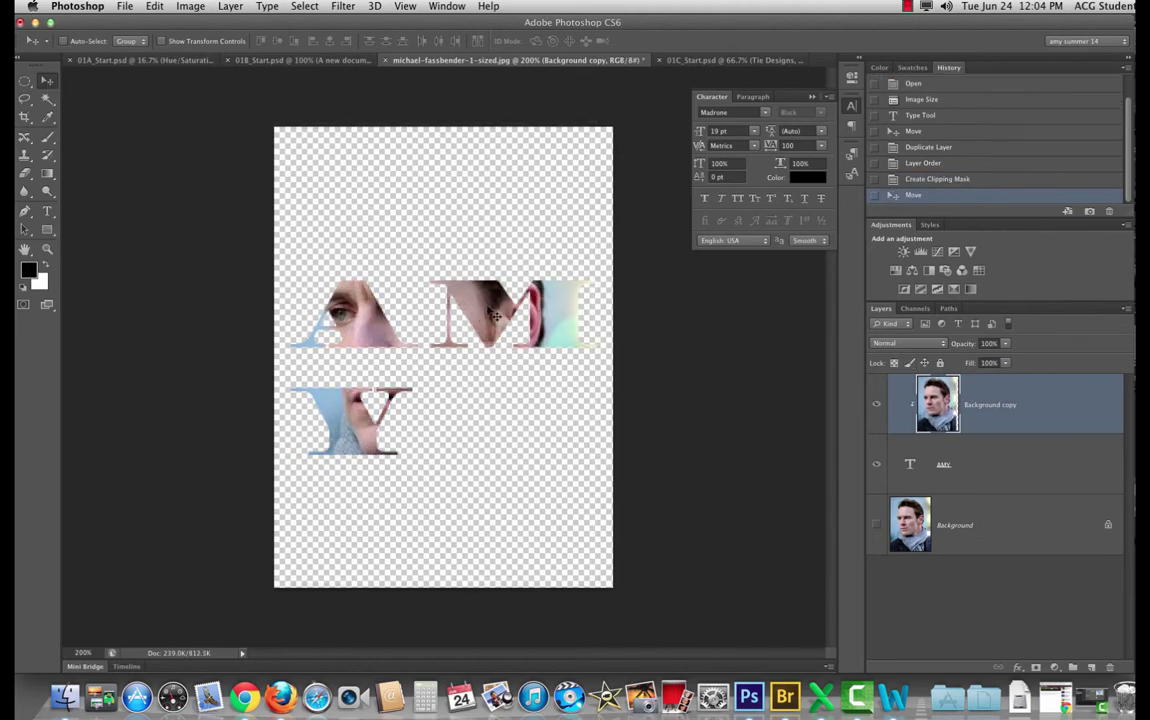
{"action": "left_click", "coordinate": [909, 466]}
{"action": "left_click_drag", "start_coordinate": [482, 299], "coordinate": [494, 373]}
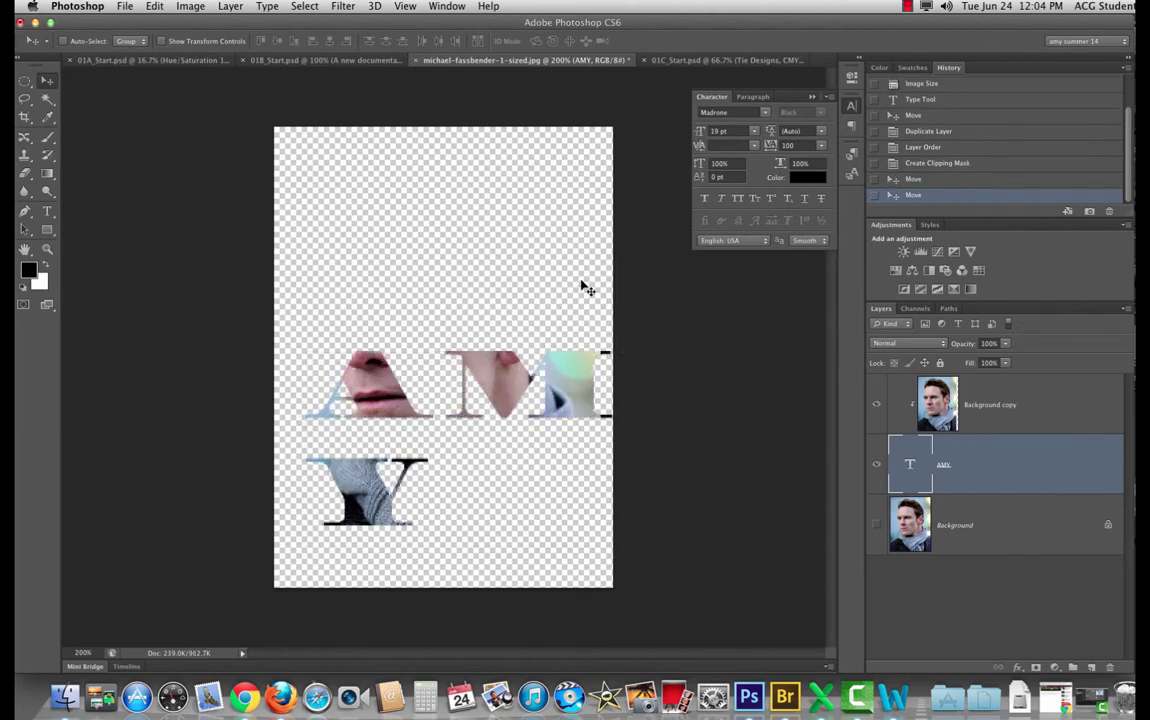
Step: Resize the AMY text from 14 to 11 pt and move it up and right
{"action": "double_click", "coordinate": [911, 469]}
{"action": "left_click", "coordinate": [283, 41]}
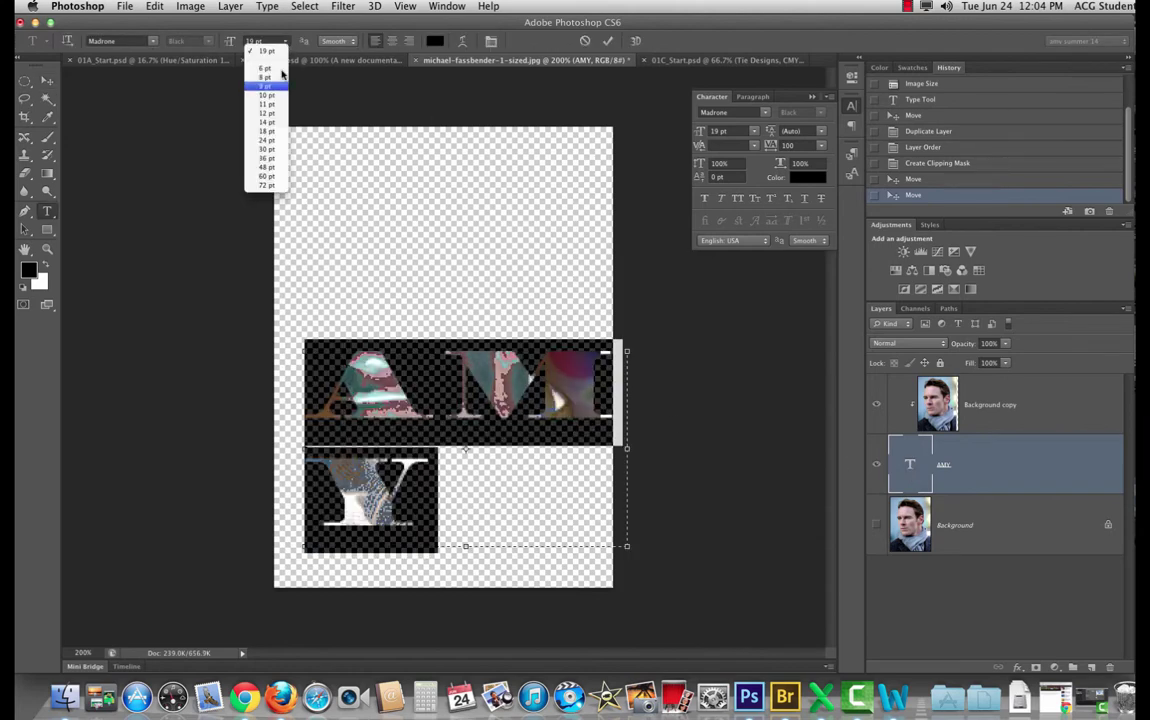
{"action": "left_click", "coordinate": [247, 122]}
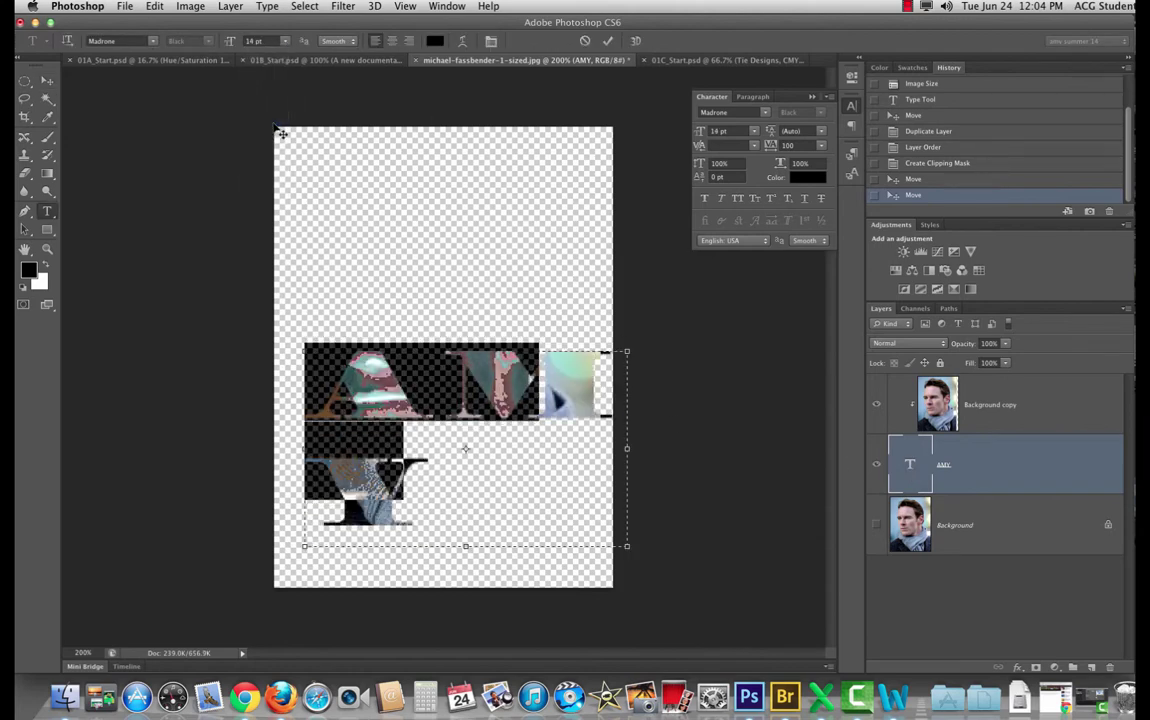
{"action": "left_click", "coordinate": [284, 41]}
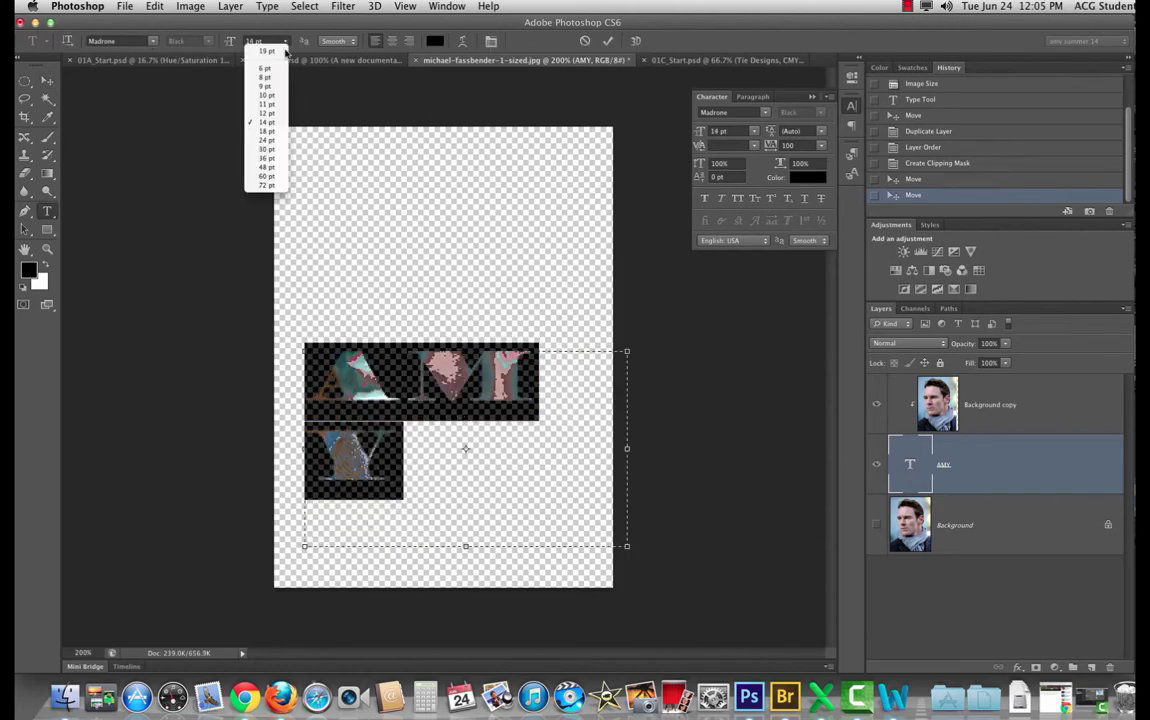
{"action": "left_click", "coordinate": [289, 101]}
{"action": "left_click", "coordinate": [50, 81]}
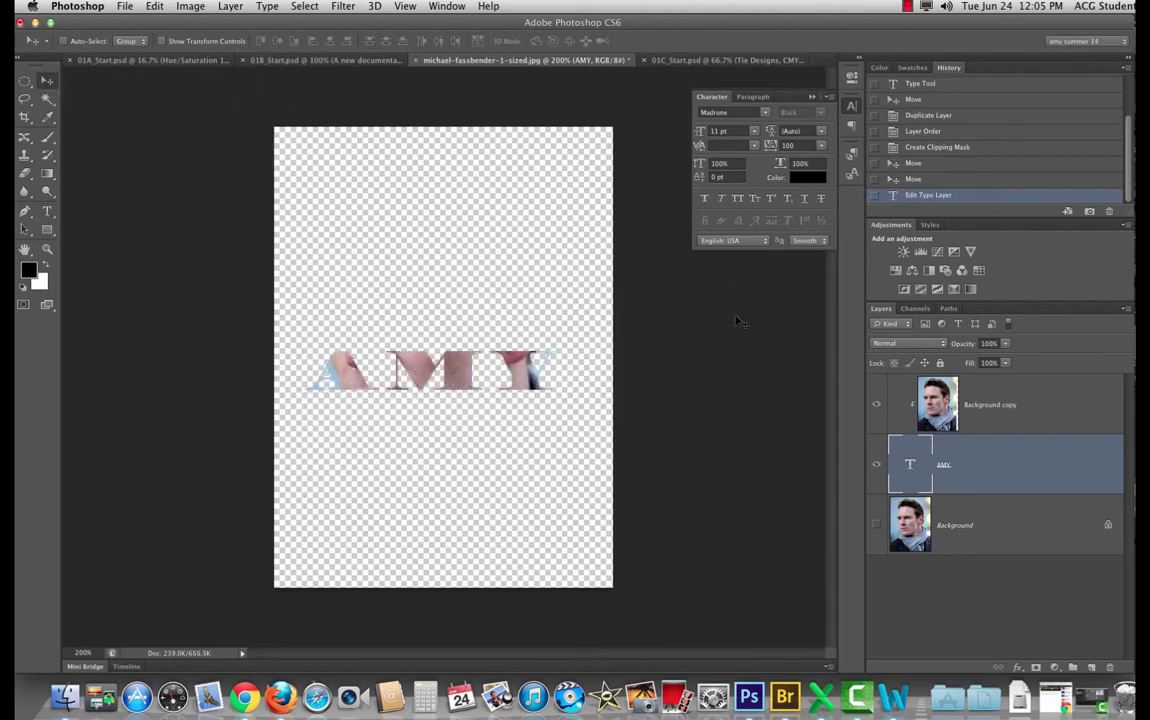
{"action": "left_click_drag", "start_coordinate": [449, 367], "coordinate": [458, 316]}
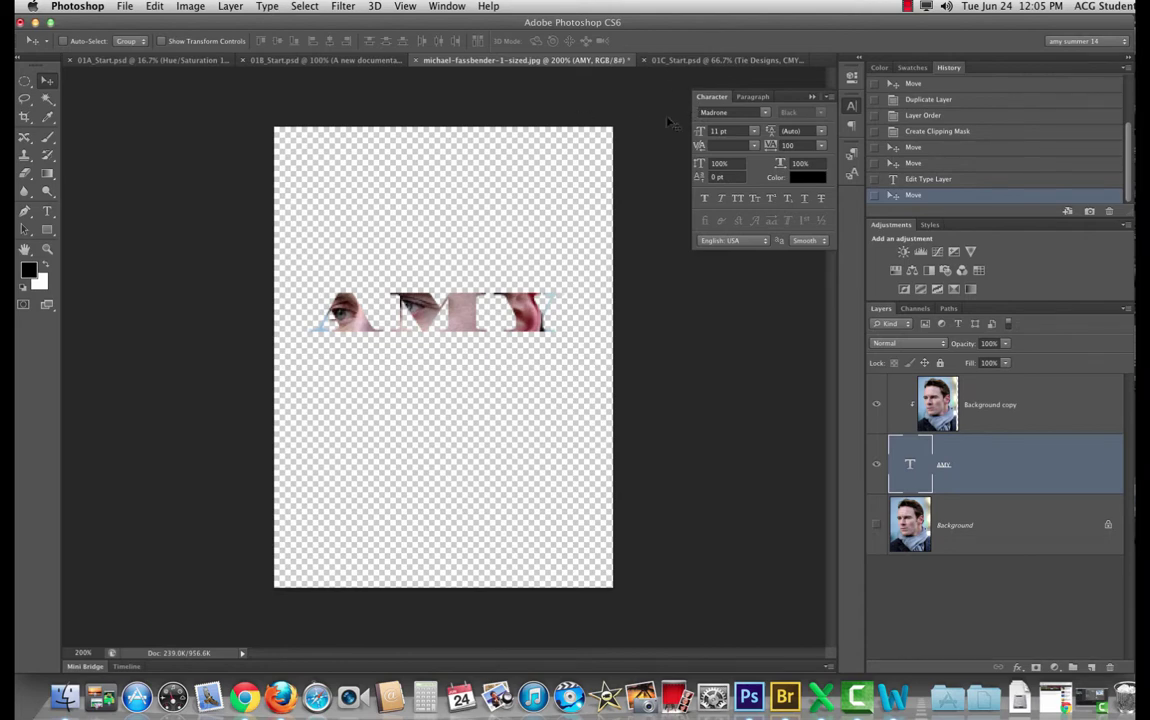
Step: In 01C_Start.psd, delete the Tie Designs layer and add a new empty layer
{"action": "left_click", "coordinate": [715, 60]}
{"action": "left_click_drag", "start_coordinate": [893, 380], "coordinate": [1108, 667]}
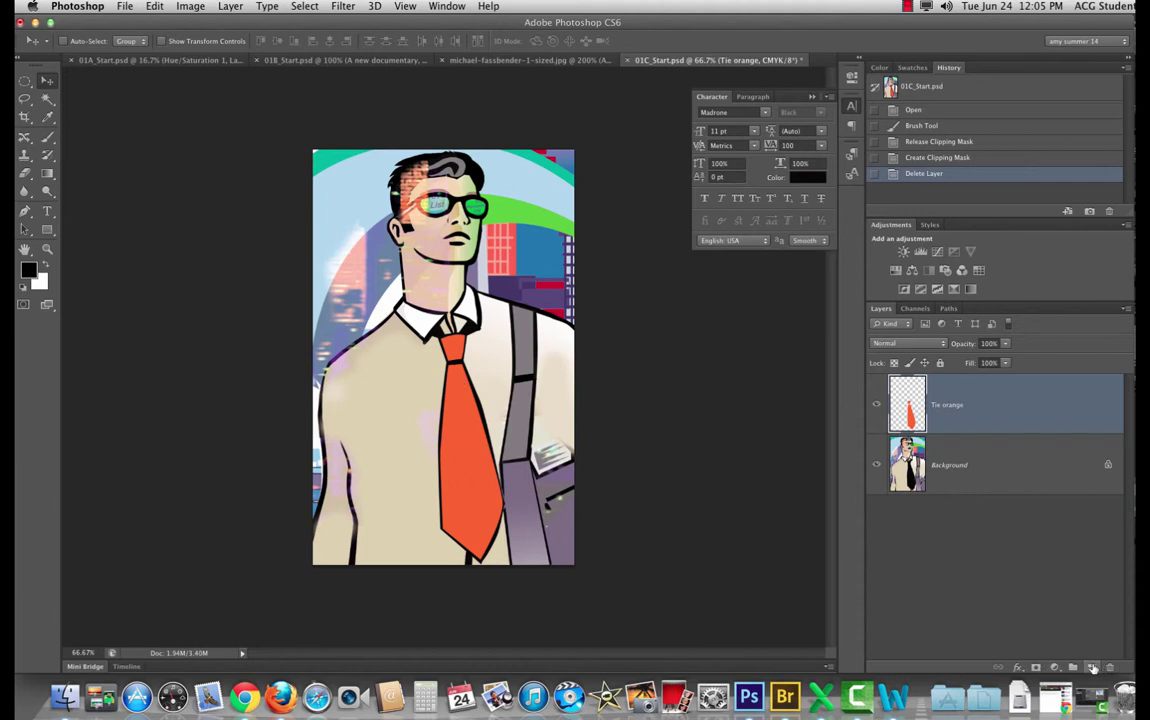
{"action": "left_click", "coordinate": [1090, 667]}
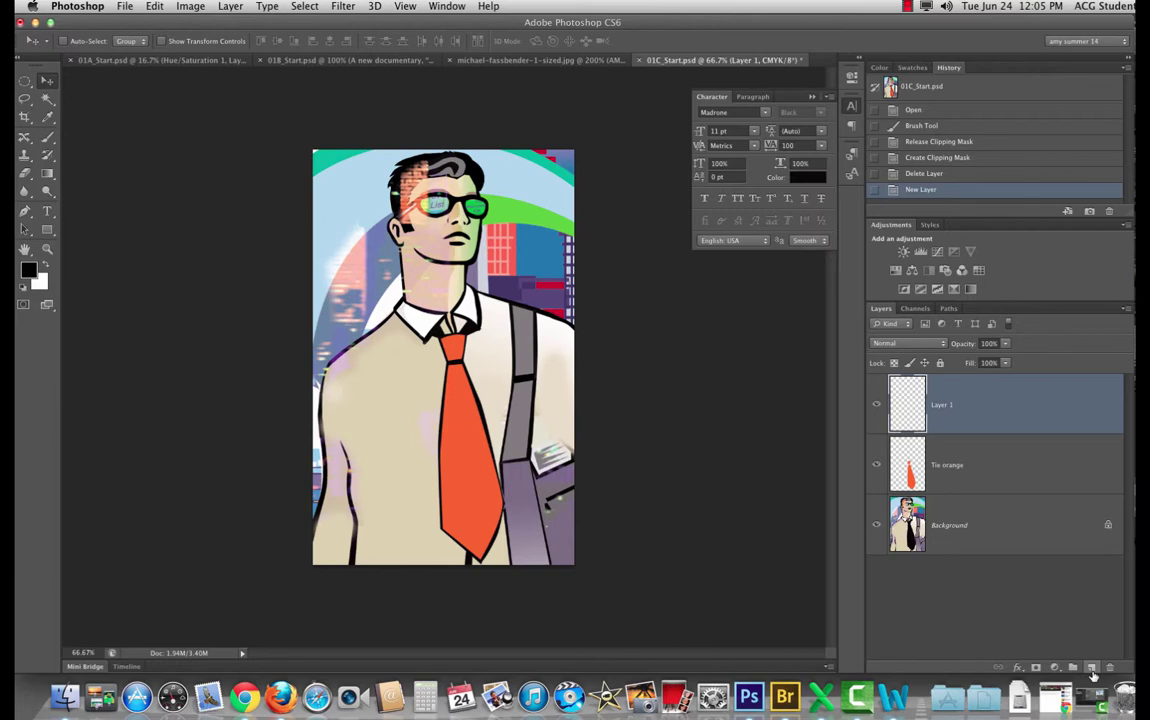
Step: Rename the new Layer 1 to 'tie designs'
{"action": "left_click", "coordinate": [230, 6]}
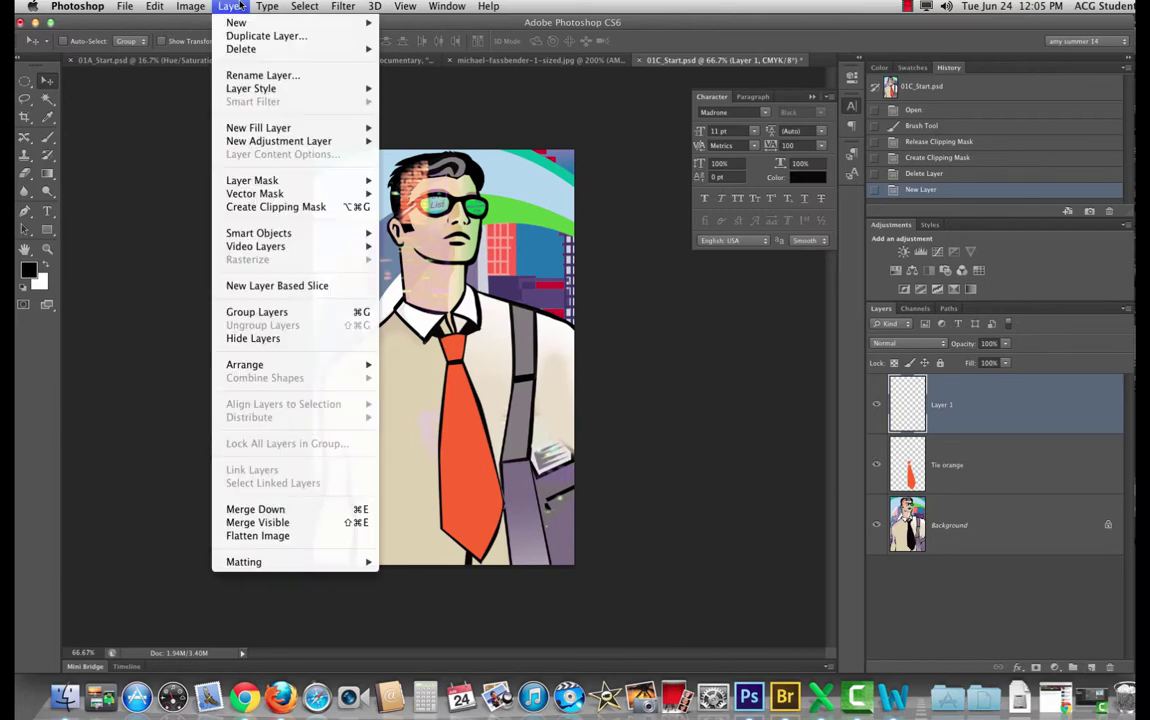
{"action": "mouse_move", "coordinate": [340, 22]}
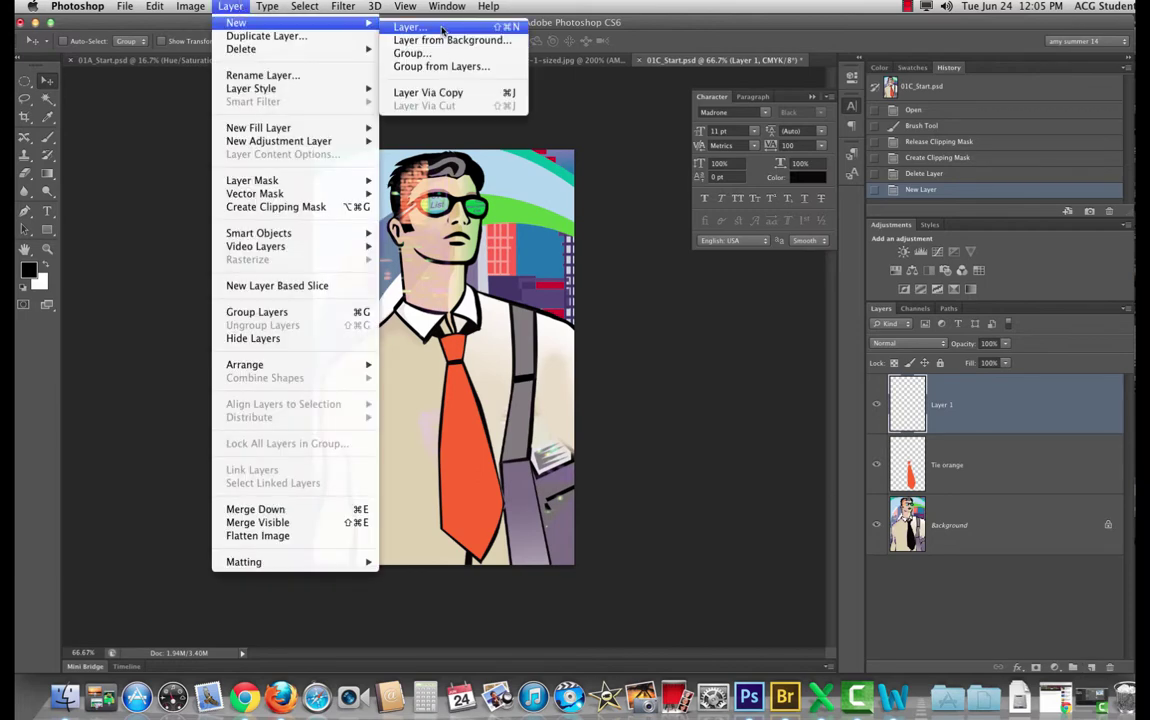
{"action": "left_click", "coordinate": [495, 61]}
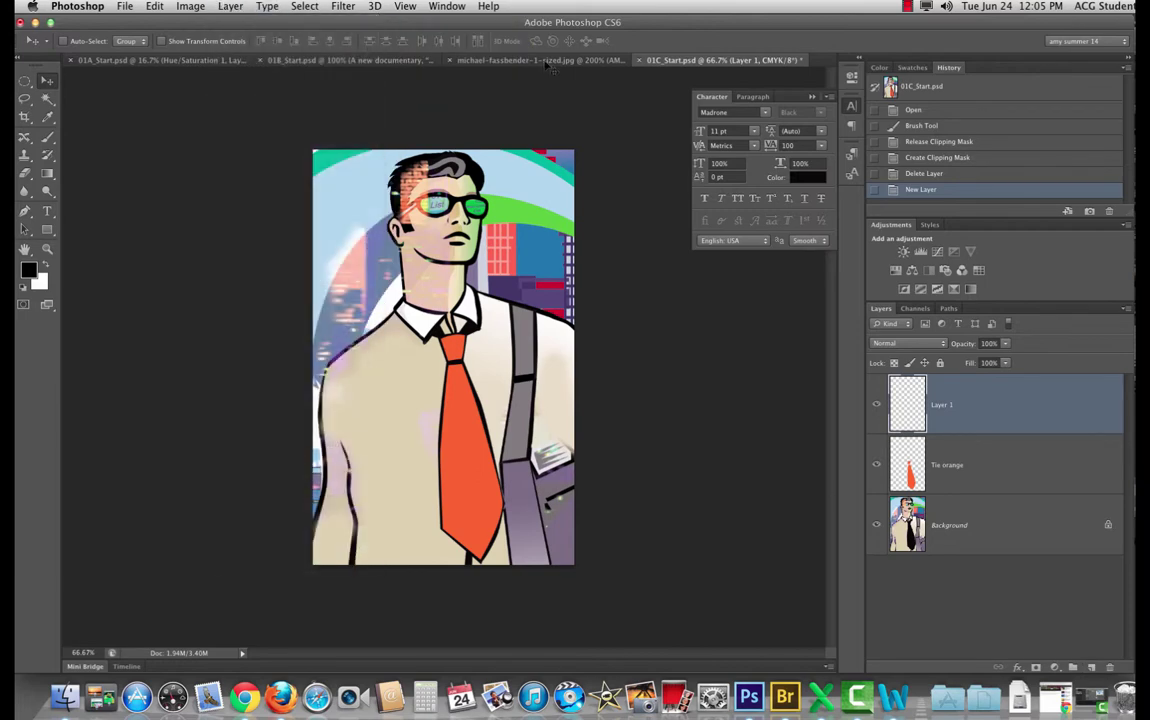
{"action": "double_click", "coordinate": [943, 406]}
{"action": "key", "text": "Return"}
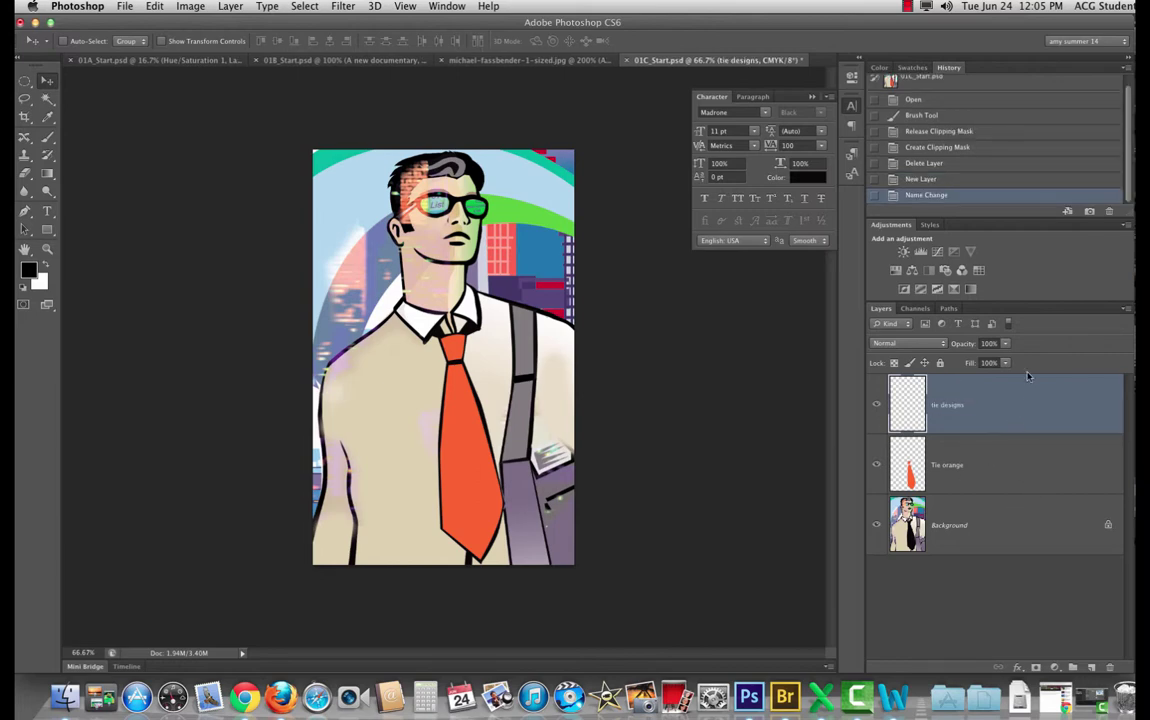
Step: Brush black zigzag stripes across the tie, hide Background, and reselect the tie designs layer
{"action": "left_click", "coordinate": [48, 139]}
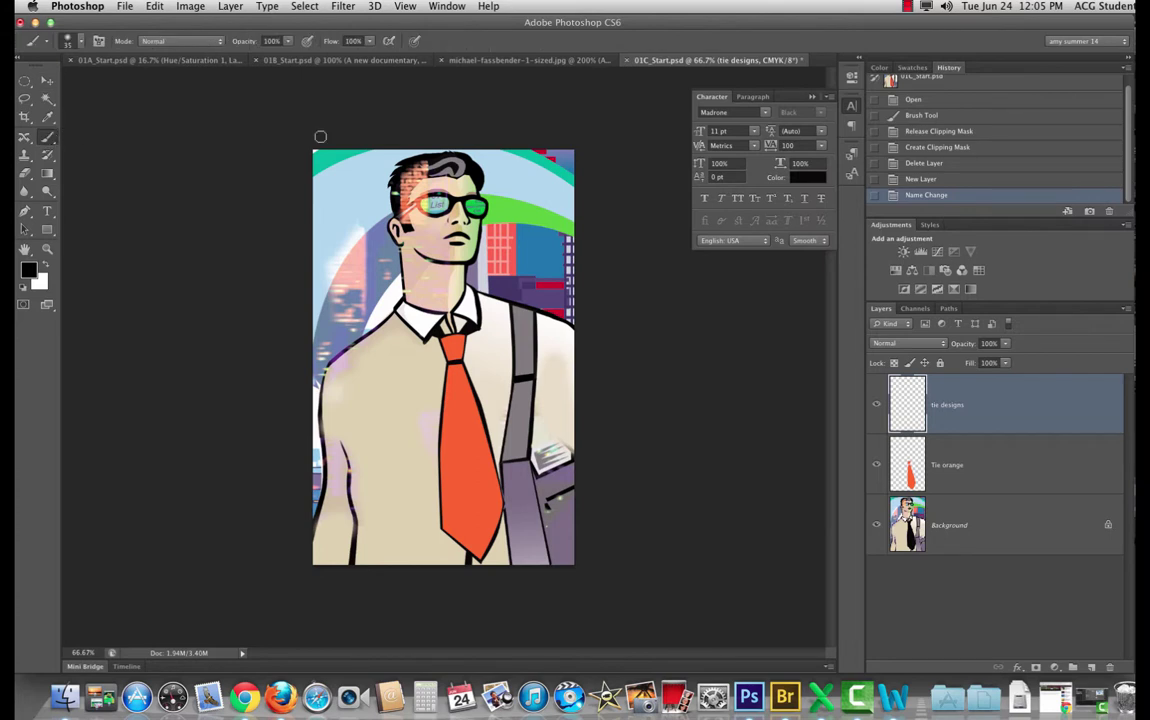
{"action": "mouse_move", "coordinate": [376, 389]}
{"action": "left_mouse_down"}
{"action": "mouse_move", "coordinate": [610, 395]}
{"action": "mouse_move", "coordinate": [300, 482]}
{"action": "mouse_move", "coordinate": [550, 540]}
{"action": "left_mouse_up"}
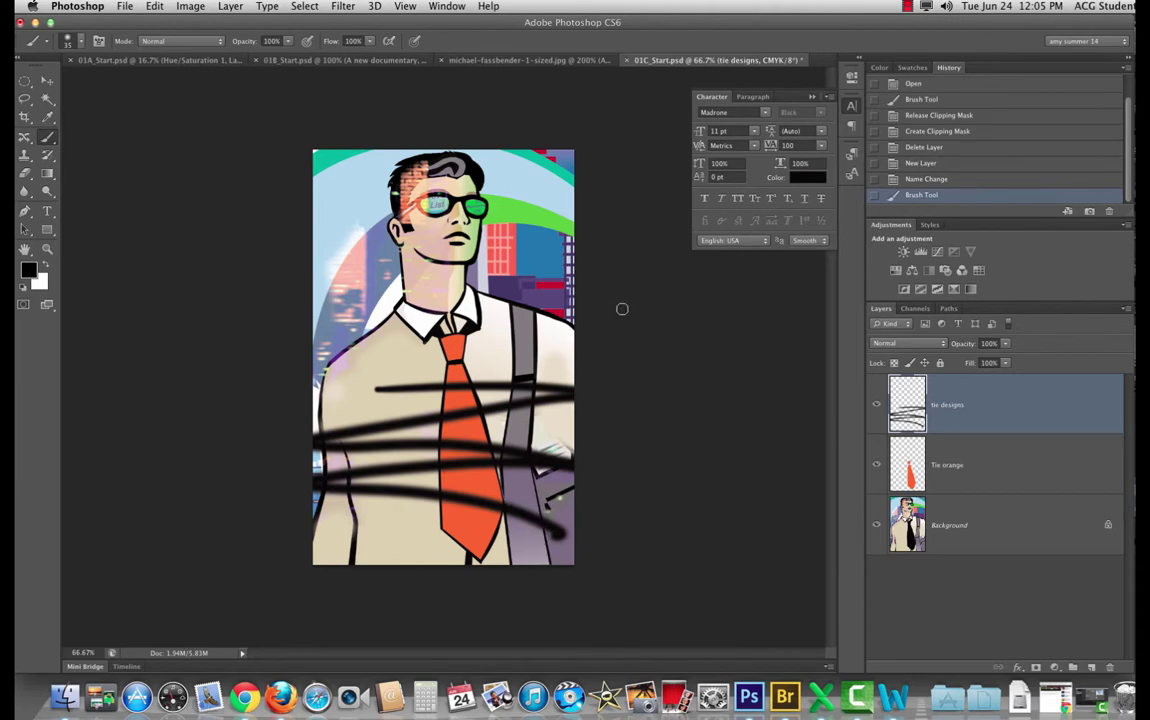
{"action": "left_click", "coordinate": [876, 525]}
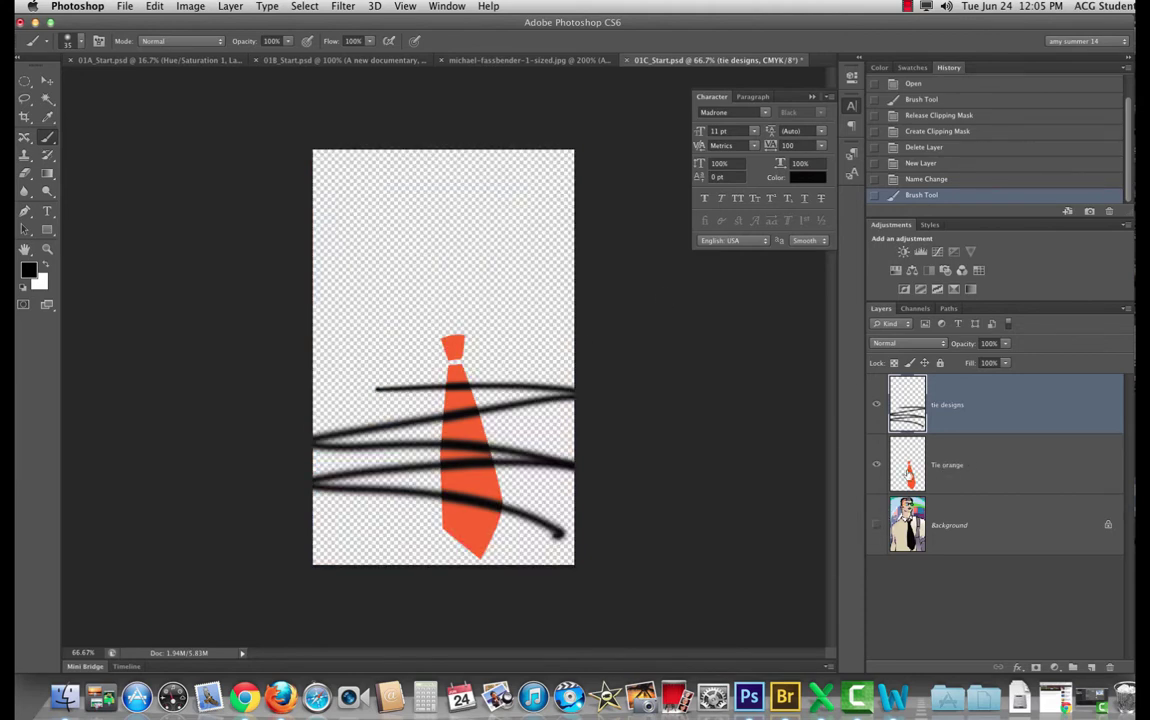
{"action": "left_click", "coordinate": [945, 468]}
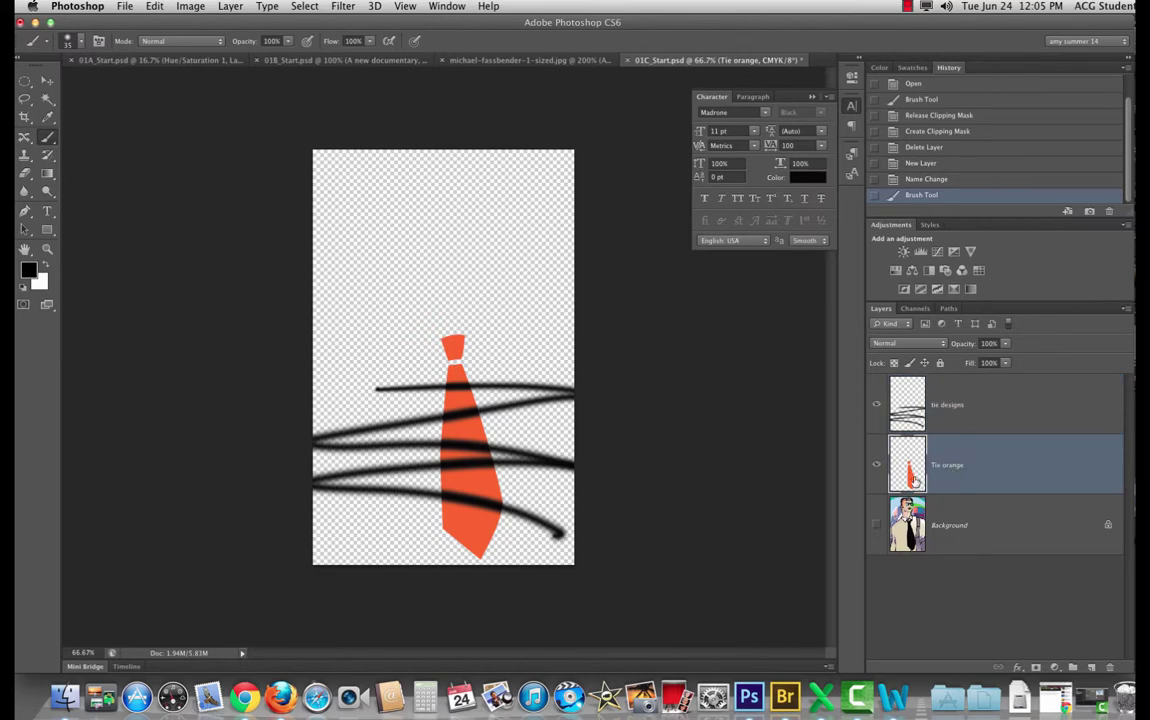
{"action": "left_click", "coordinate": [876, 465]}
{"action": "left_click", "coordinate": [876, 465]}
{"action": "left_click", "coordinate": [970, 423]}
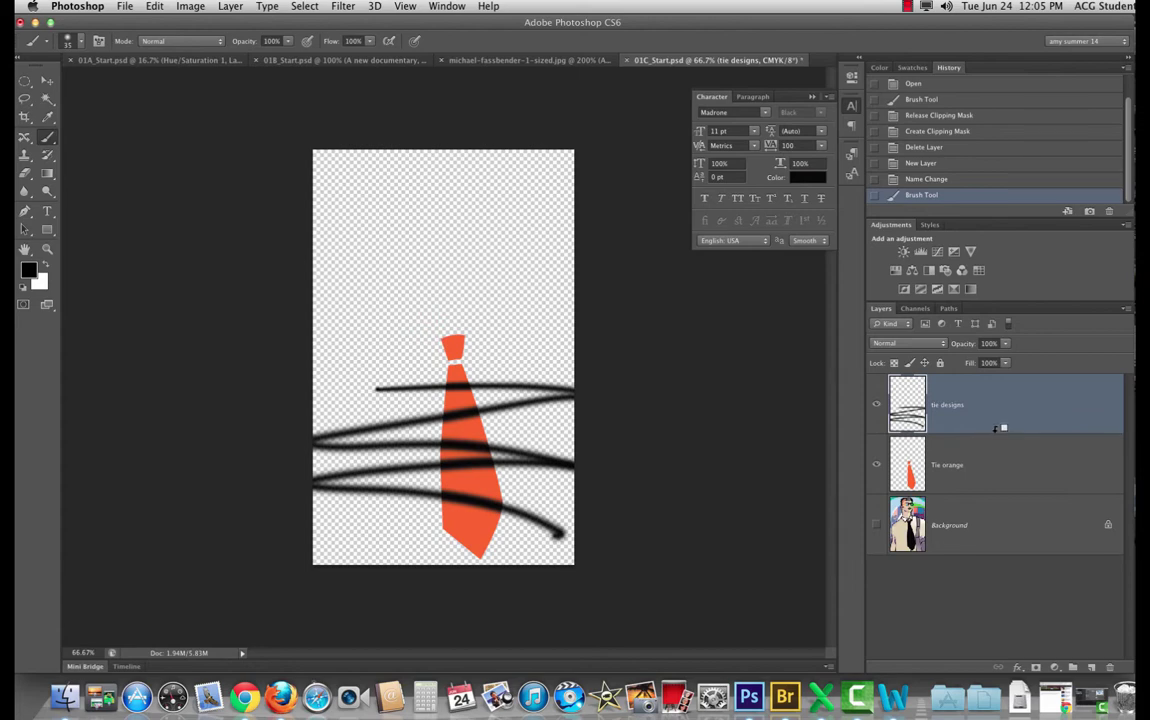
Step: Clip tie designs to Tie orange, show Background again, and enlarge the History panel
{"action": "left_click", "coordinate": [996, 430], "text": "alt"}
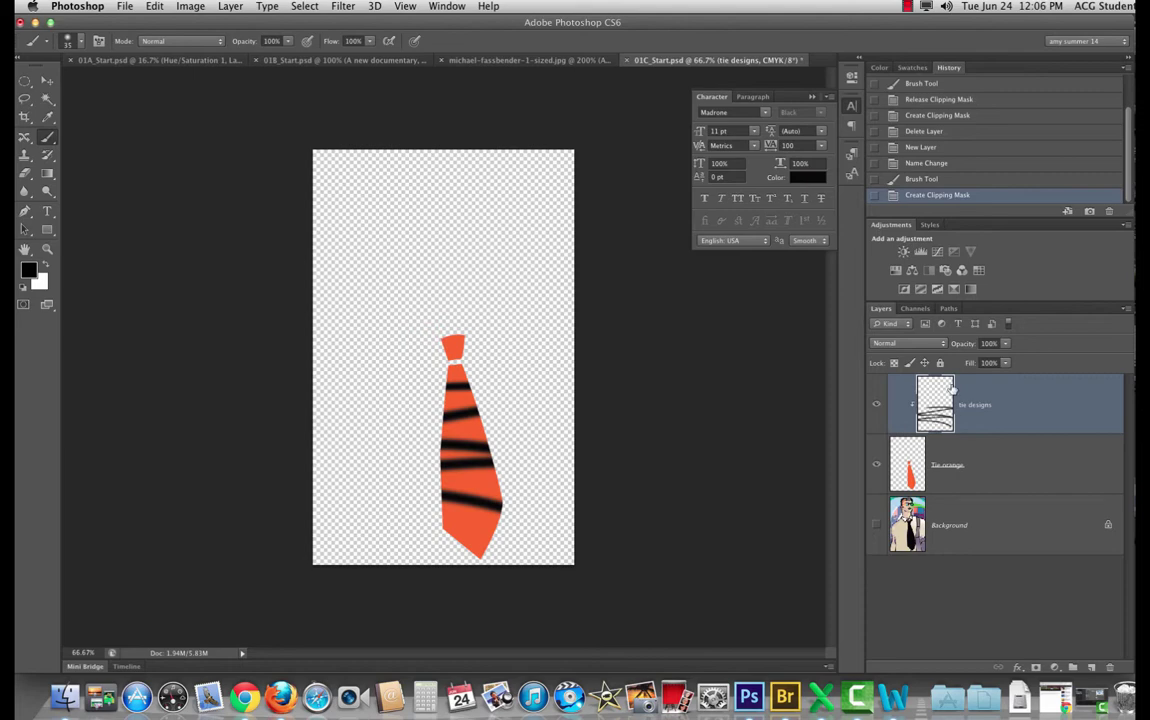
{"action": "left_click", "coordinate": [876, 524]}
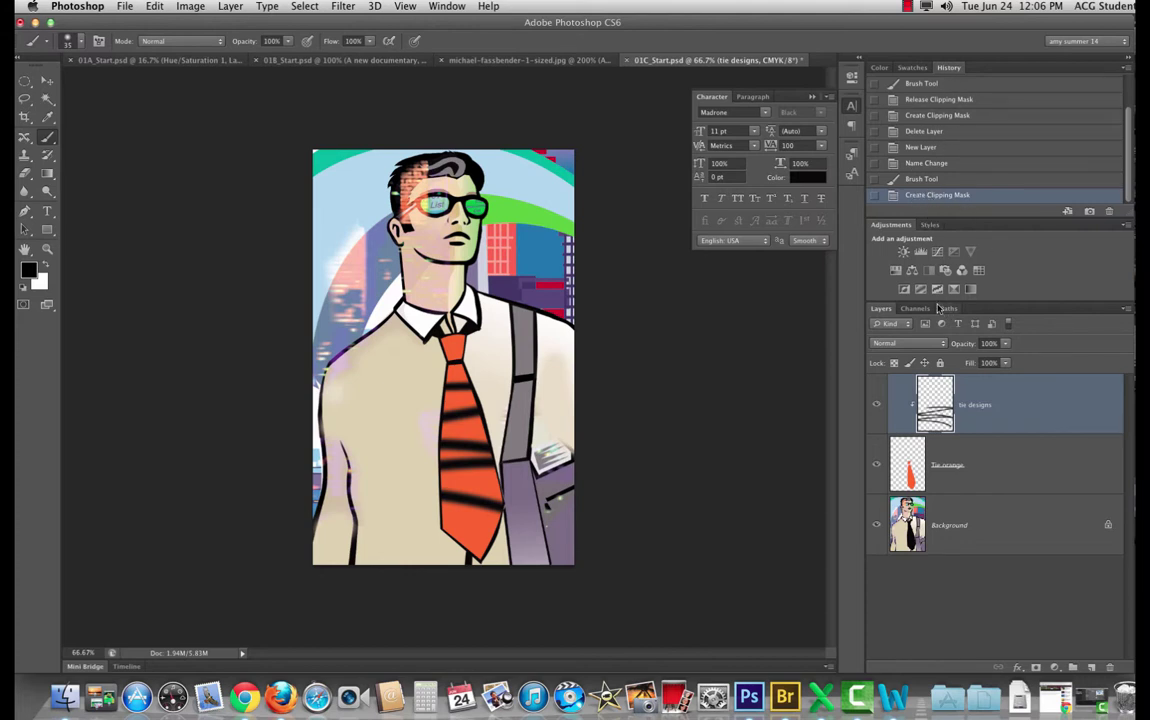
{"action": "left_click_drag", "start_coordinate": [1005, 302], "coordinate": [1005, 350]}
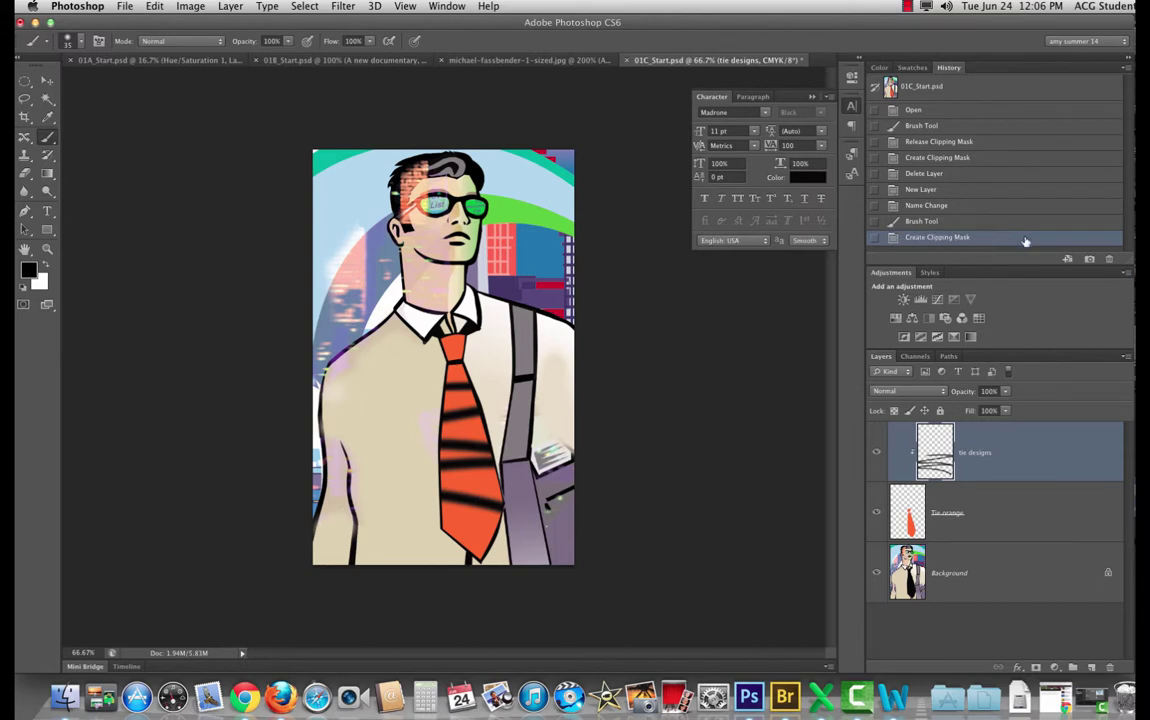
Step: Step through History states, ending at Release Clipping Mask with the unclipped stripes
{"action": "left_click", "coordinate": [980, 221]}
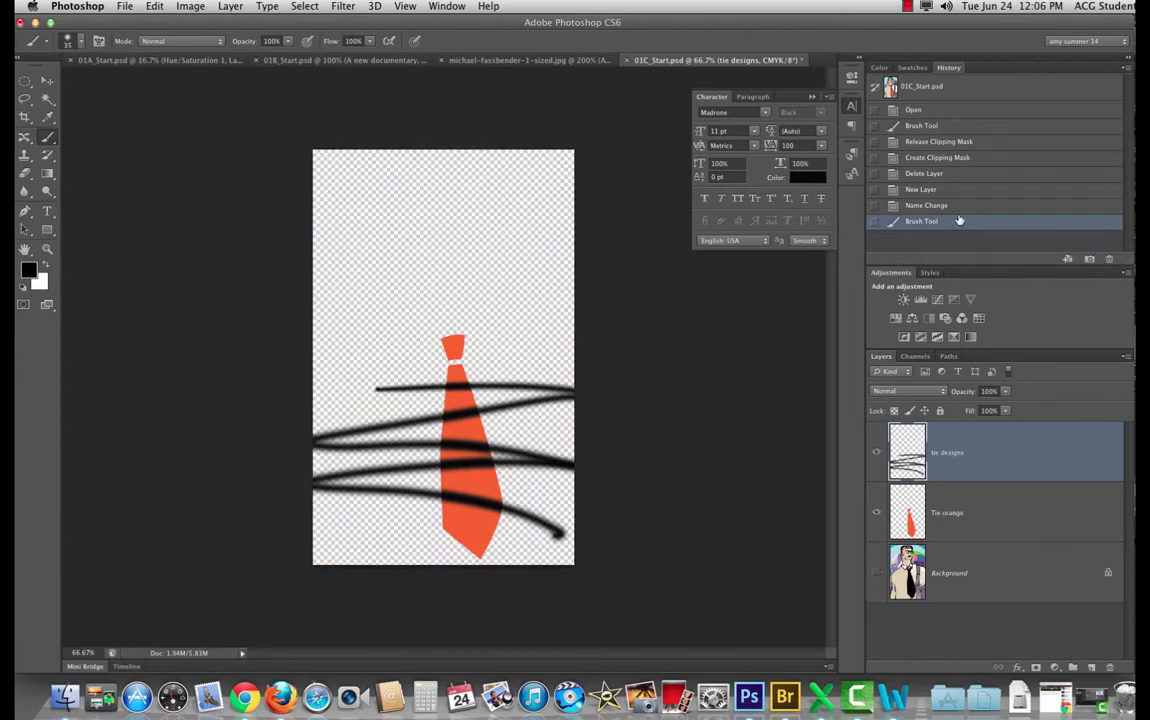
{"action": "left_click", "coordinate": [936, 190]}
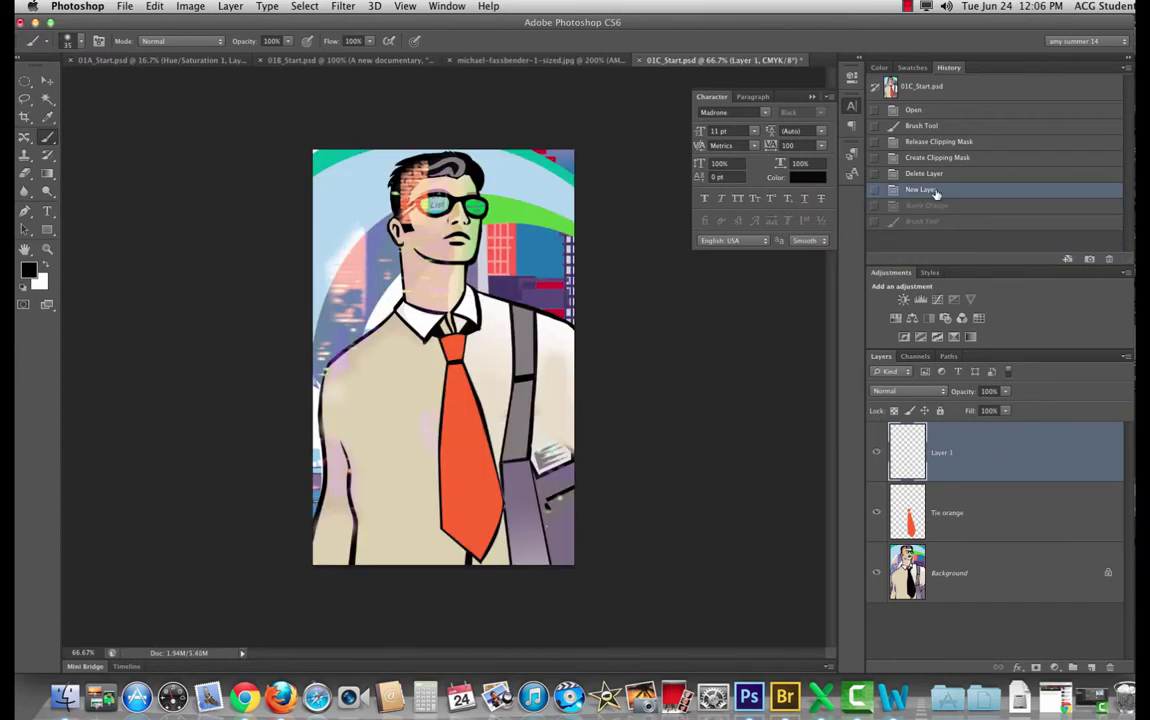
{"action": "left_click", "coordinate": [933, 175]}
{"action": "left_click", "coordinate": [946, 157]}
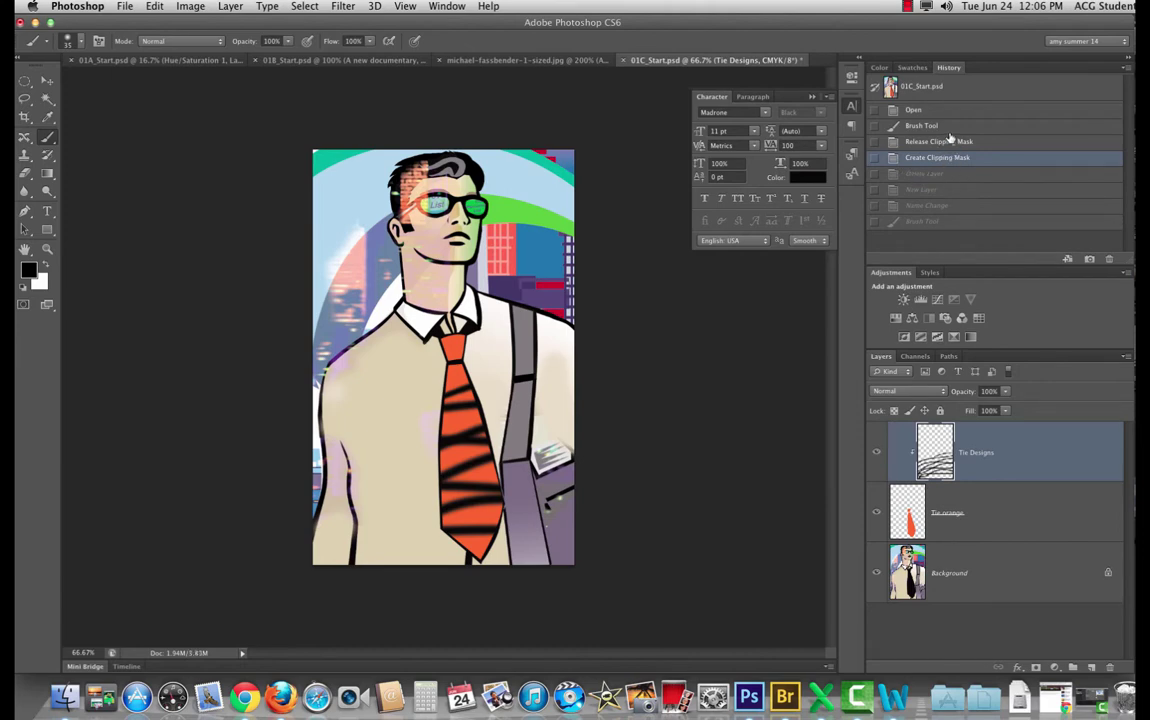
{"action": "left_click", "coordinate": [944, 142]}
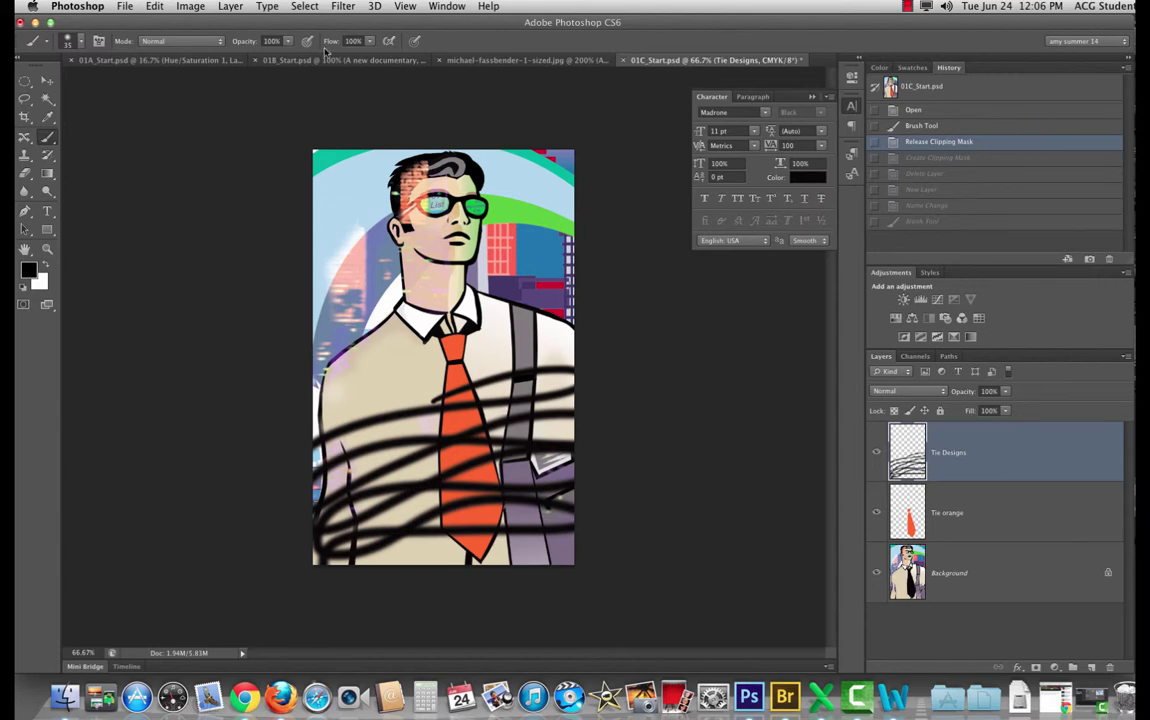
{"action": "left_click", "coordinate": [77, 6]}
{"action": "mouse_move", "coordinate": [72, 49]}
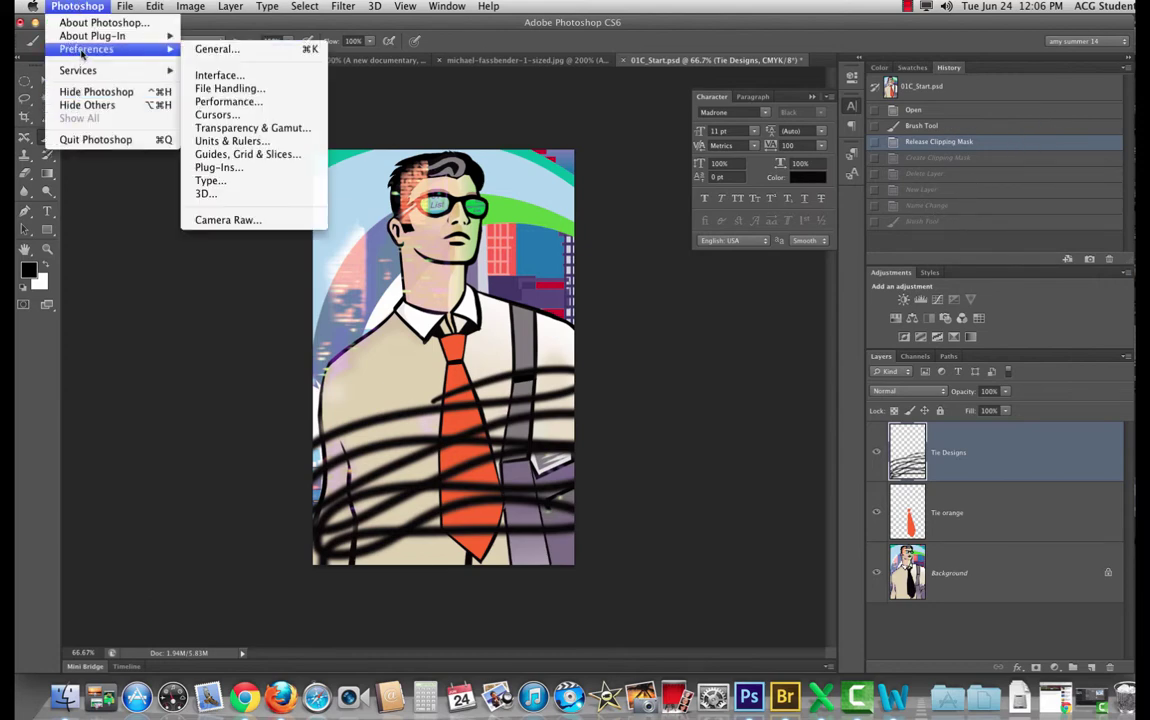
{"action": "left_click", "coordinate": [197, 88]}
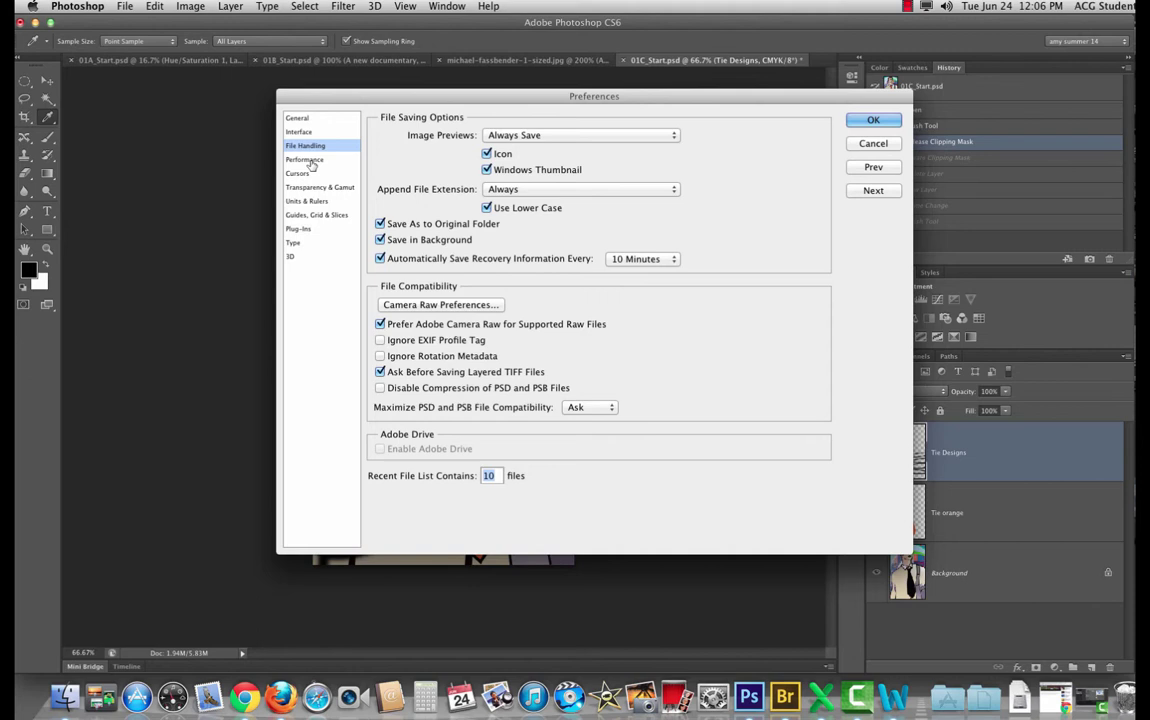
{"action": "left_click", "coordinate": [308, 160]}
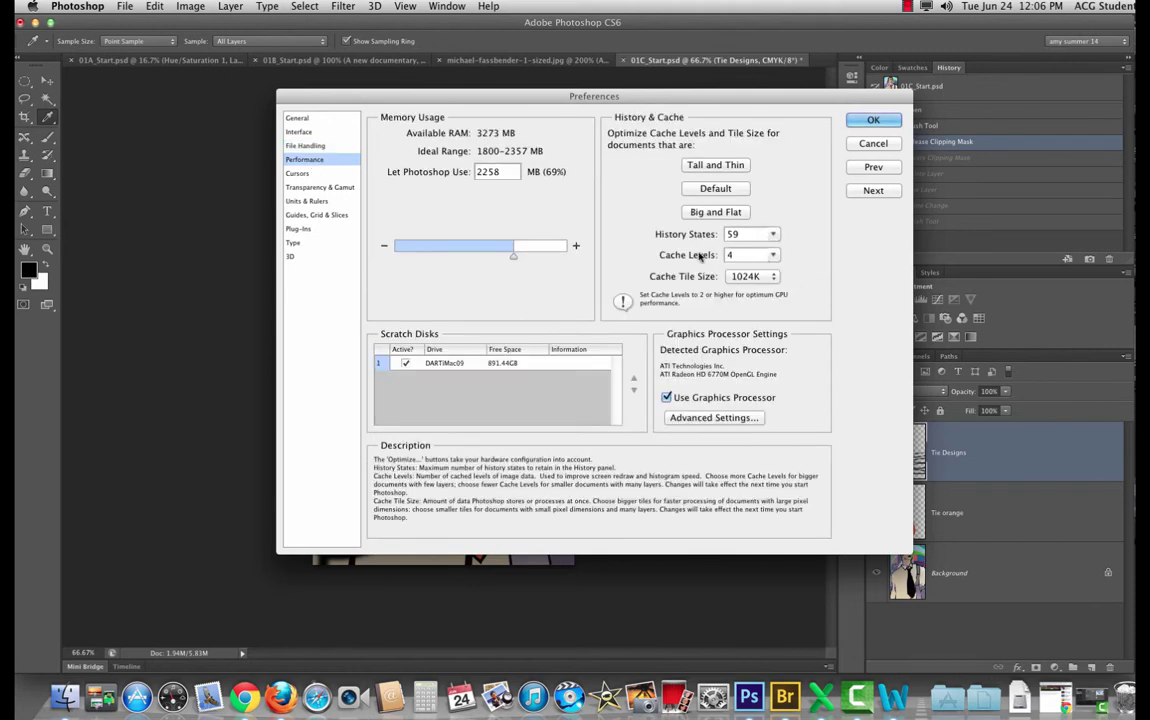
{"action": "left_click", "coordinate": [874, 121]}
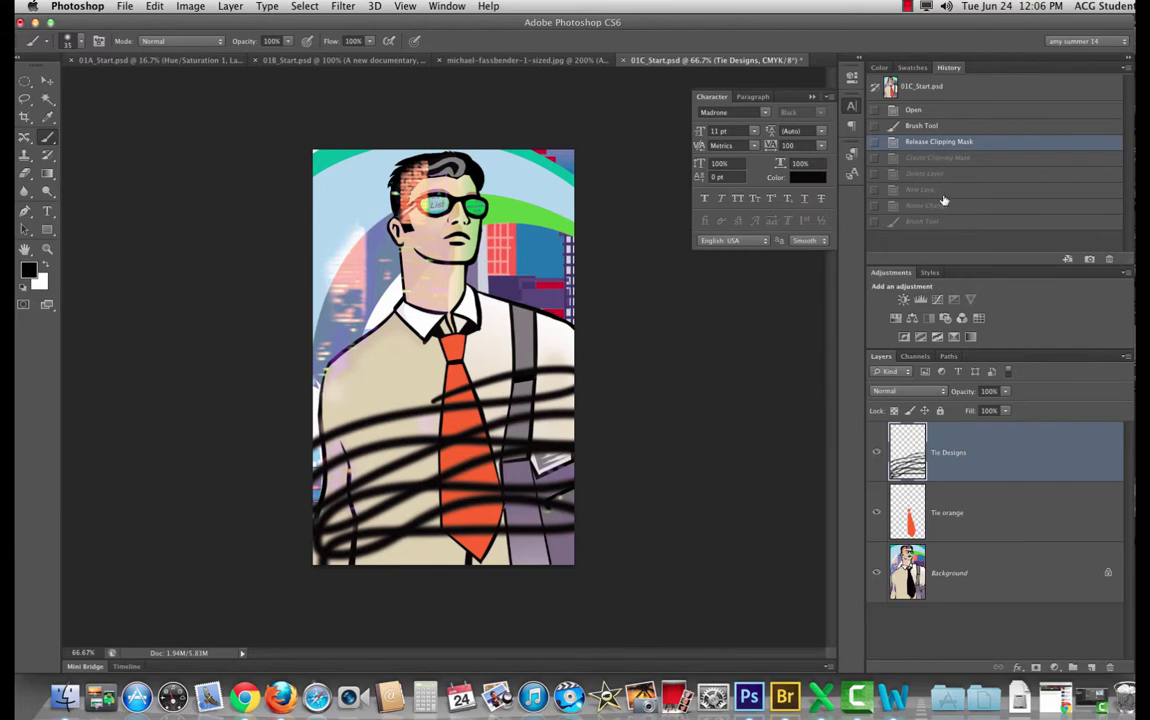
Step: Step the History list to the latest brush state and enable Allow Non-Linear History
{"action": "left_click_drag", "start_coordinate": [945, 175], "coordinate": [952, 223]}
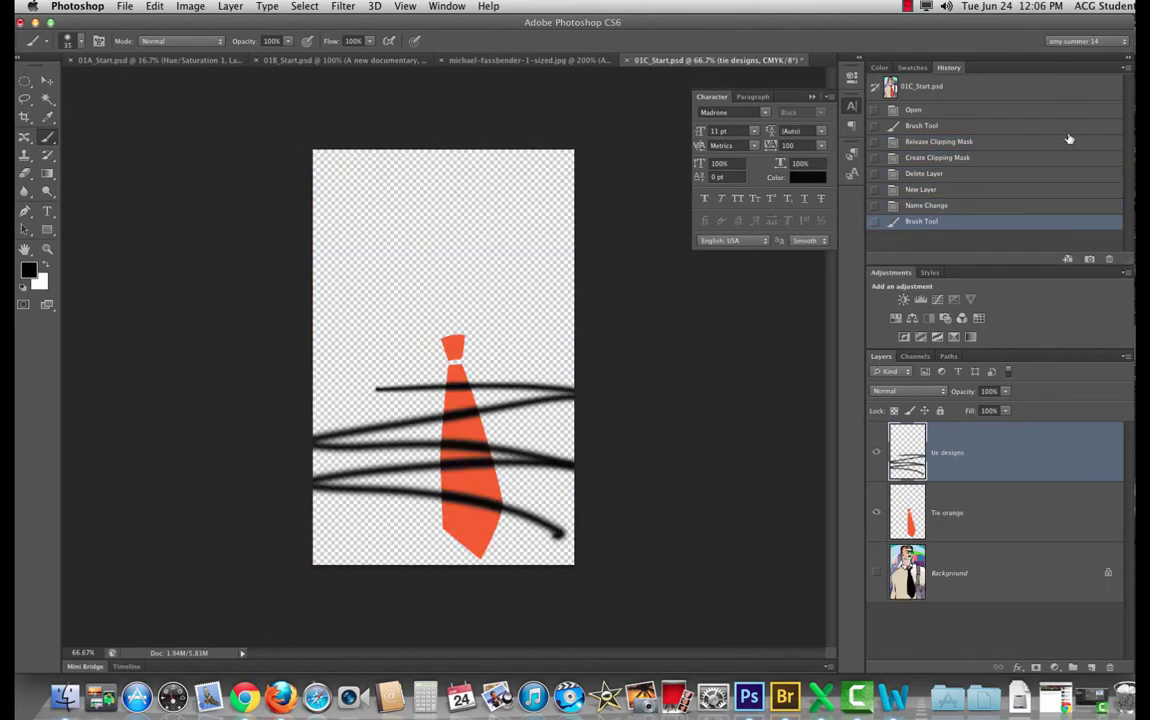
{"action": "left_click", "coordinate": [1126, 69]}
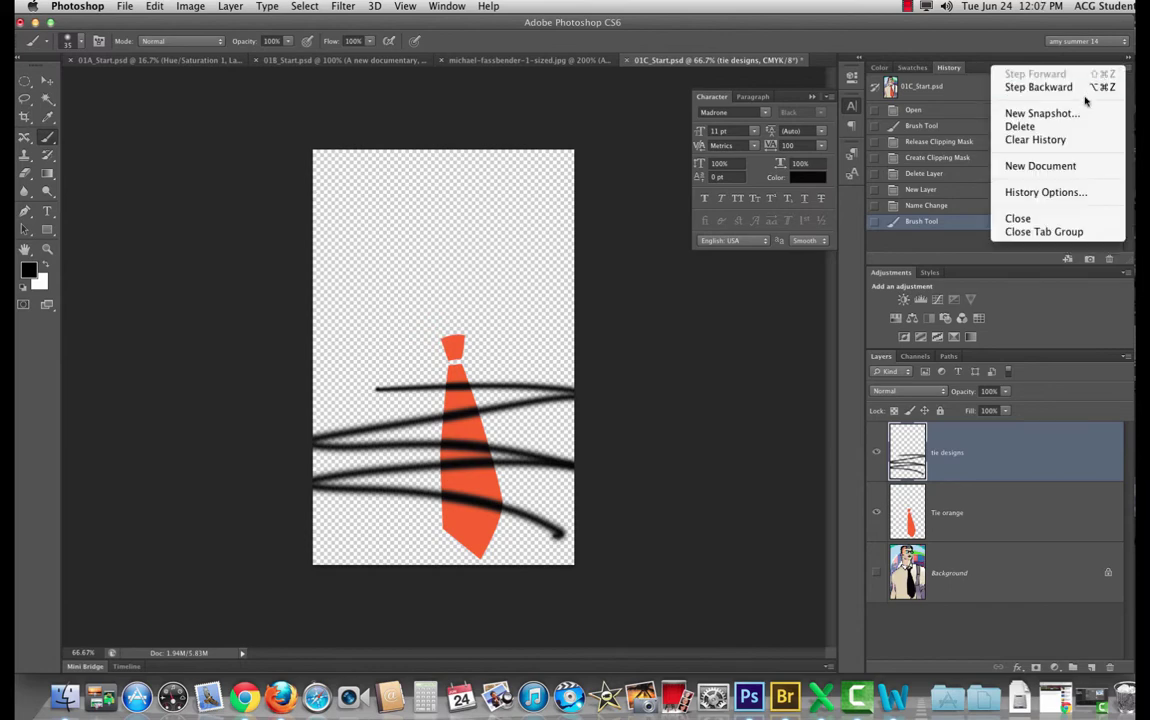
{"action": "left_click", "coordinate": [1042, 192]}
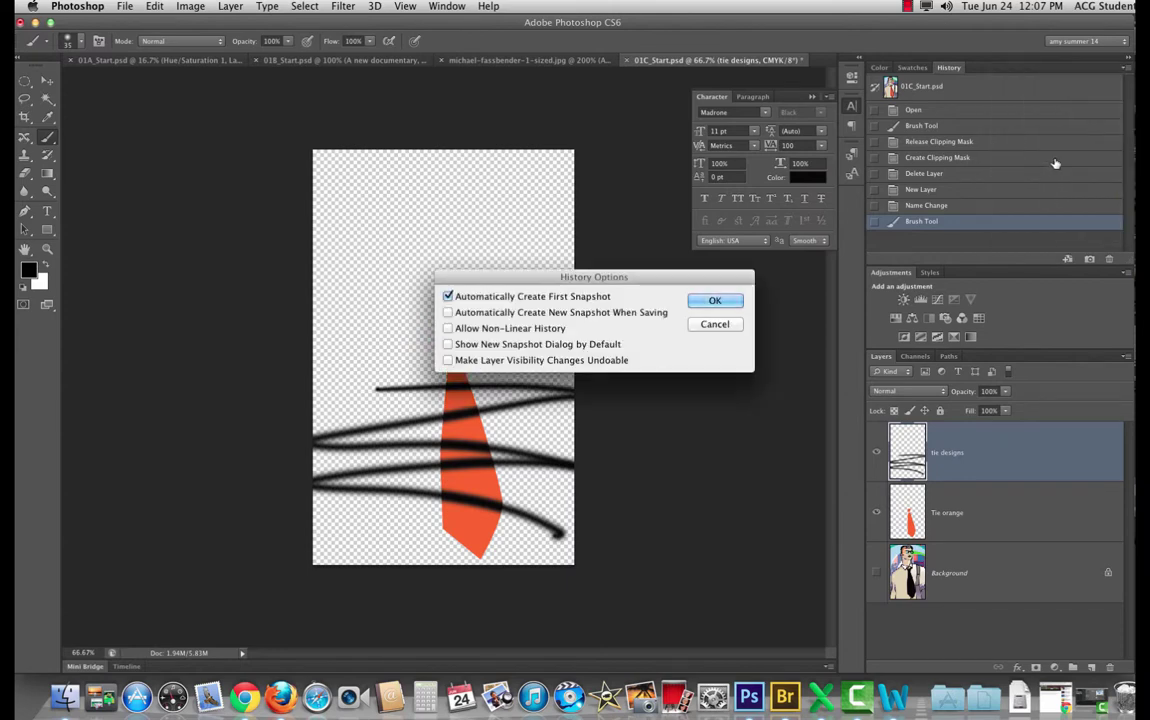
{"action": "left_click", "coordinate": [448, 330]}
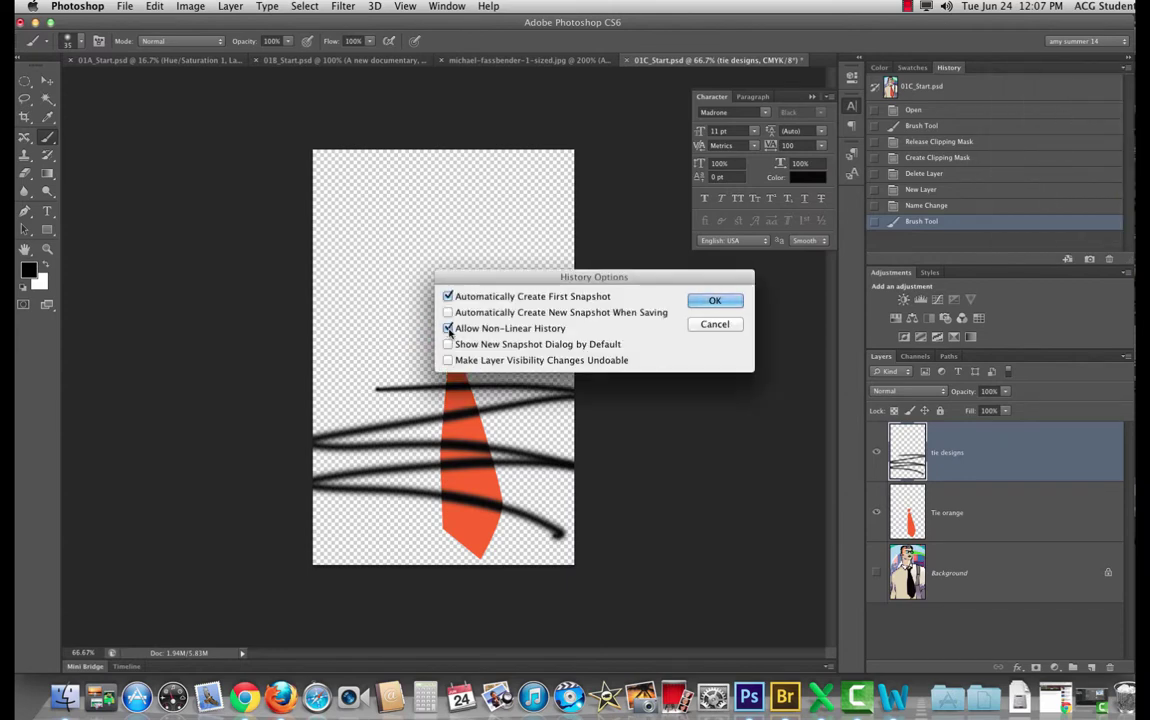
{"action": "left_click", "coordinate": [714, 302]}
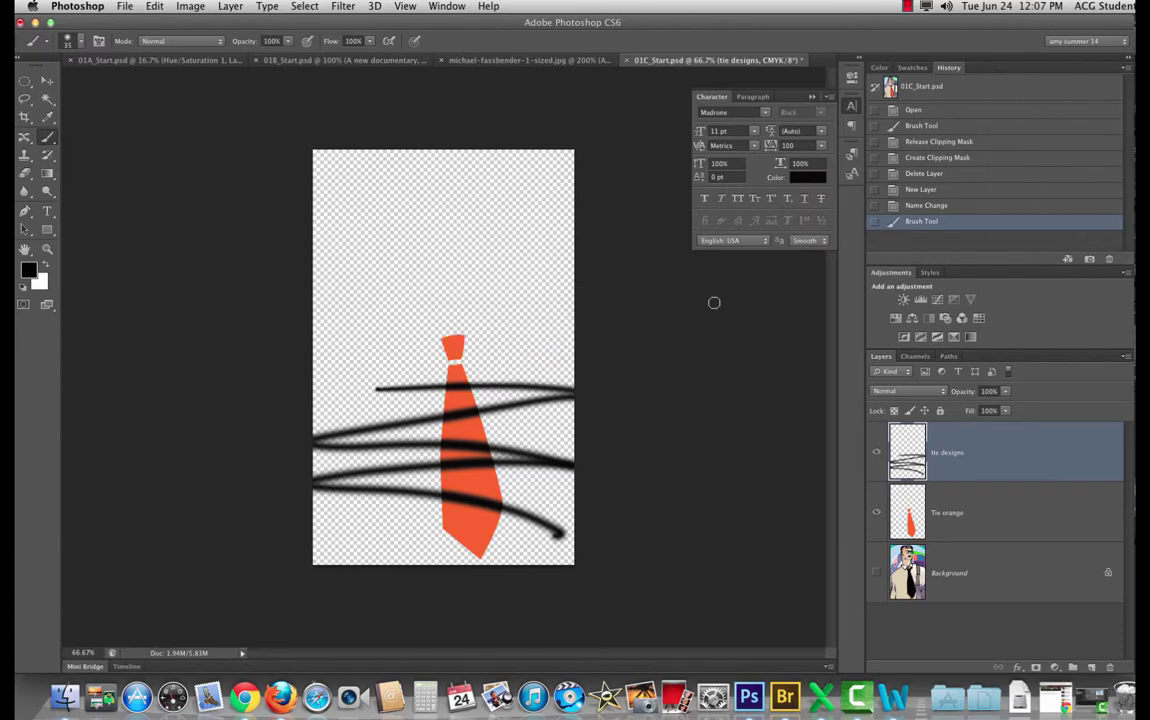
Step: Delete the Delete Layer and first Brush Tool states from the history
{"action": "right_click", "coordinate": [952, 174]}
{"action": "left_click", "coordinate": [995, 232]}
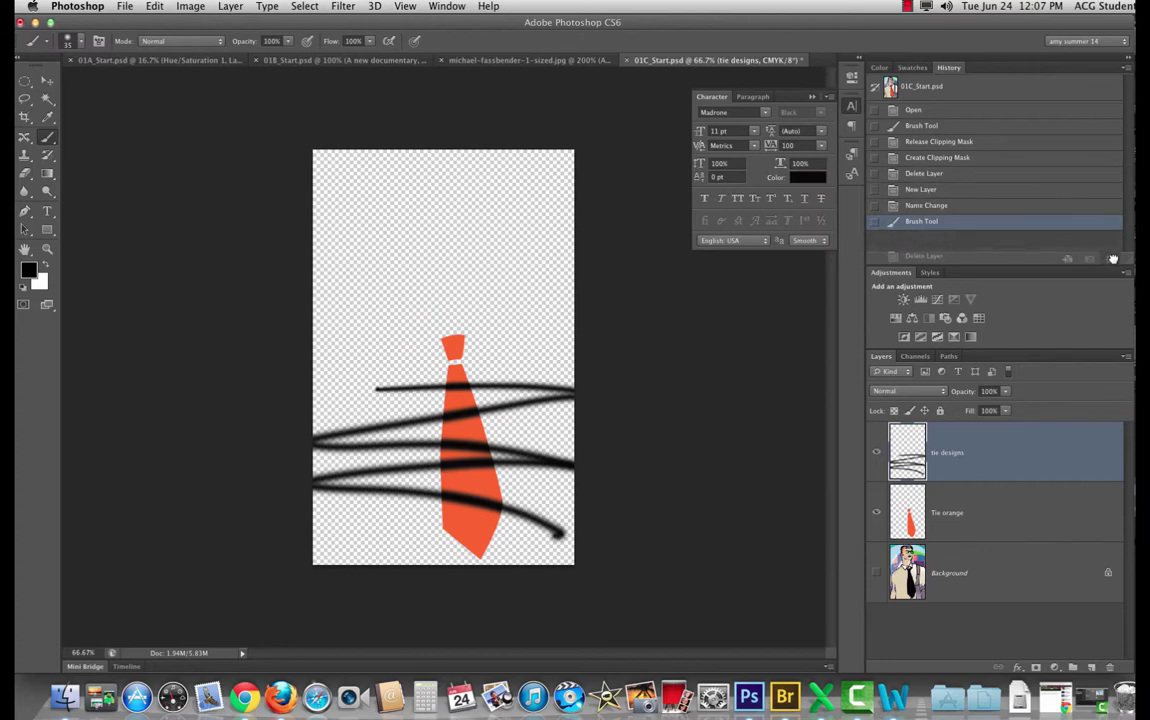
{"action": "right_click", "coordinate": [965, 133]}
{"action": "left_click", "coordinate": [1005, 191]}
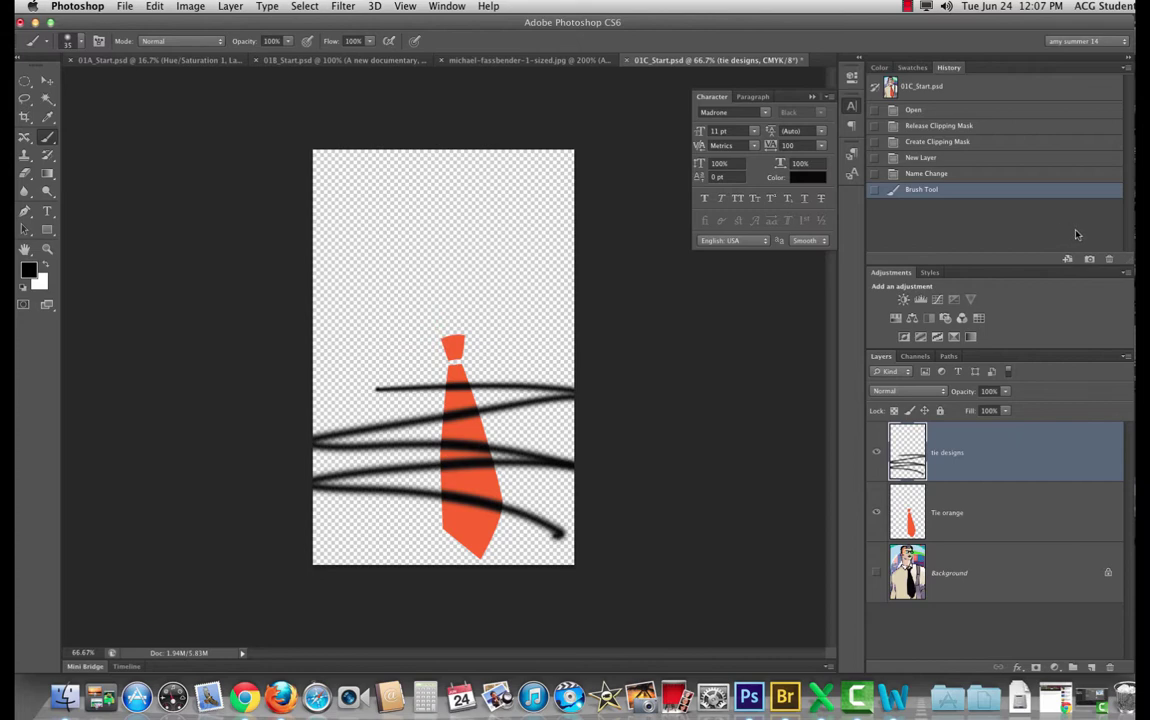
Step: Reopen History Options and close it without changes
{"action": "left_click", "coordinate": [1127, 67]}
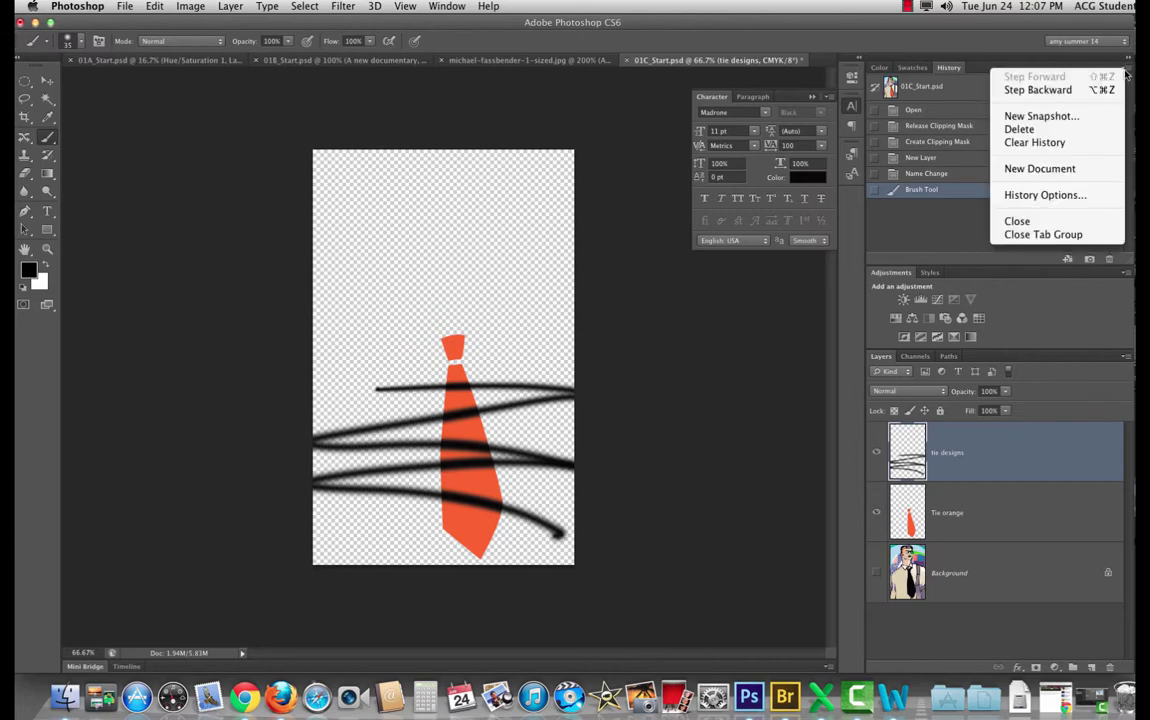
{"action": "left_click", "coordinate": [1042, 195]}
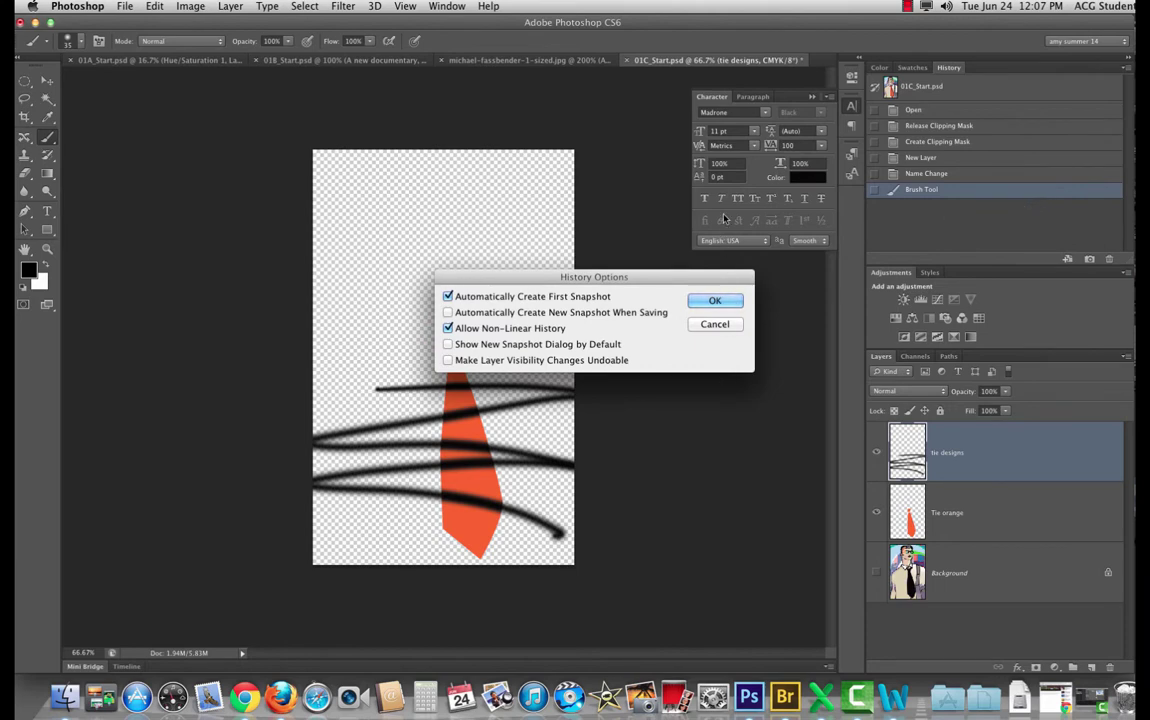
{"action": "left_click", "coordinate": [726, 326]}
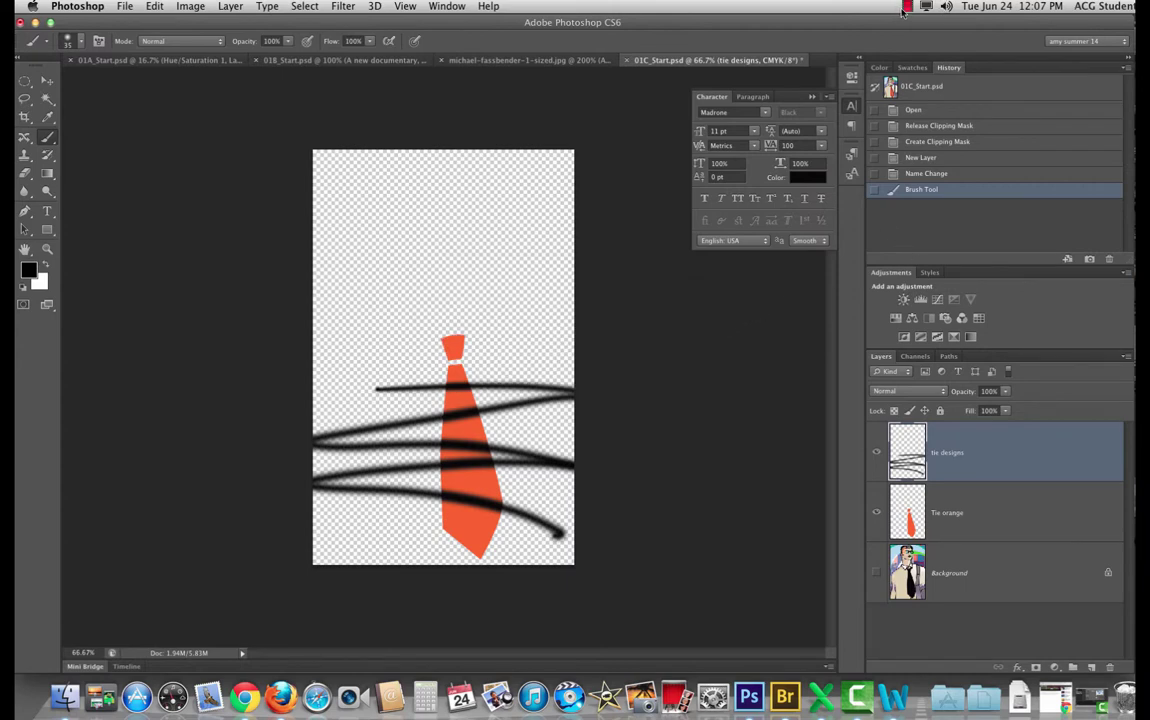
Step: Toggle the tie designs and Tie orange layers off and on to compare them
{"action": "left_click", "coordinate": [879, 453]}
{"action": "left_click", "coordinate": [876, 453]}
{"action": "left_click", "coordinate": [877, 514]}
{"action": "left_click", "coordinate": [879, 514]}
Step: Select tie designs and Alt-click above Tie orange to clip the stripes to the tie
{"action": "left_click", "coordinate": [950, 508]}
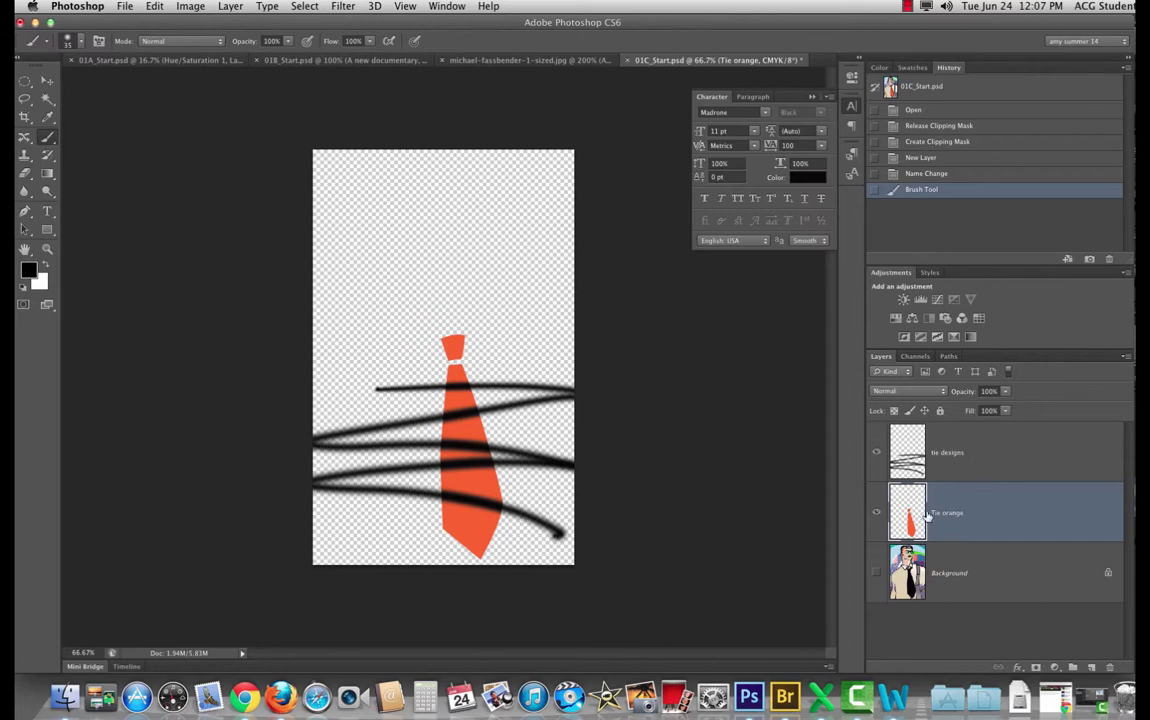
{"action": "left_click", "coordinate": [950, 453]}
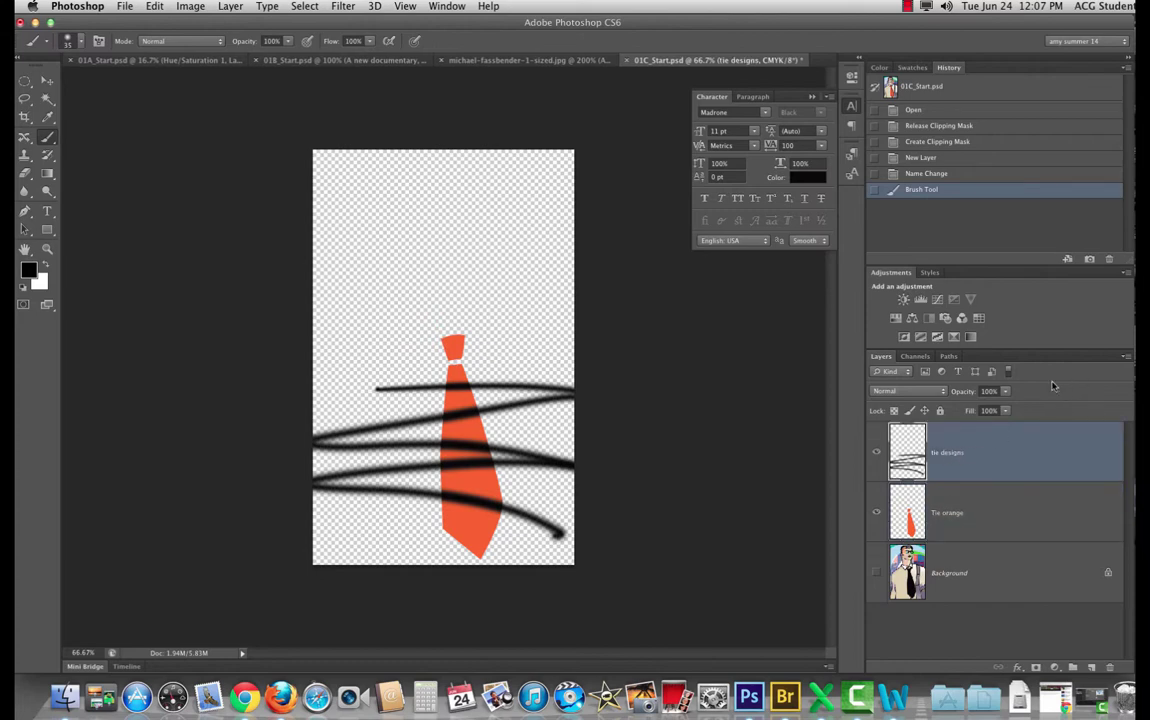
{"action": "left_click", "coordinate": [1036, 476], "text": "alt"}
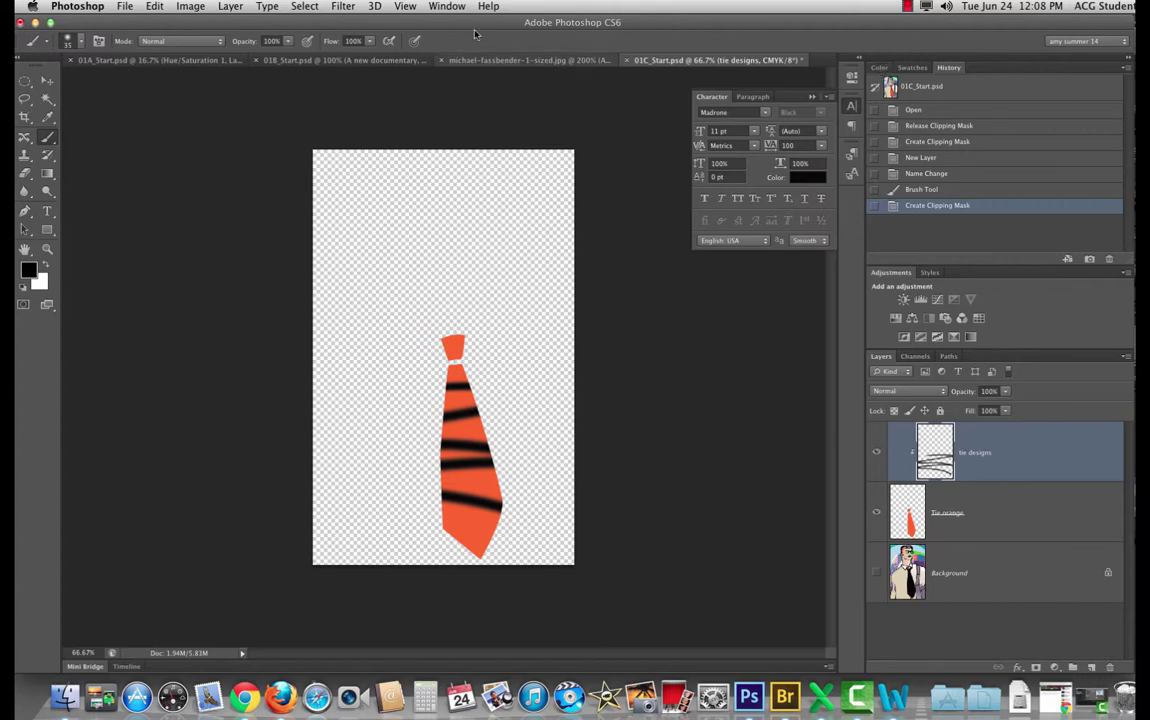
Step: On the portrait document, release the photo's clipping mask and move Background copy below AMY
{"action": "left_click", "coordinate": [500, 60]}
{"action": "left_click", "coordinate": [1012, 467]}
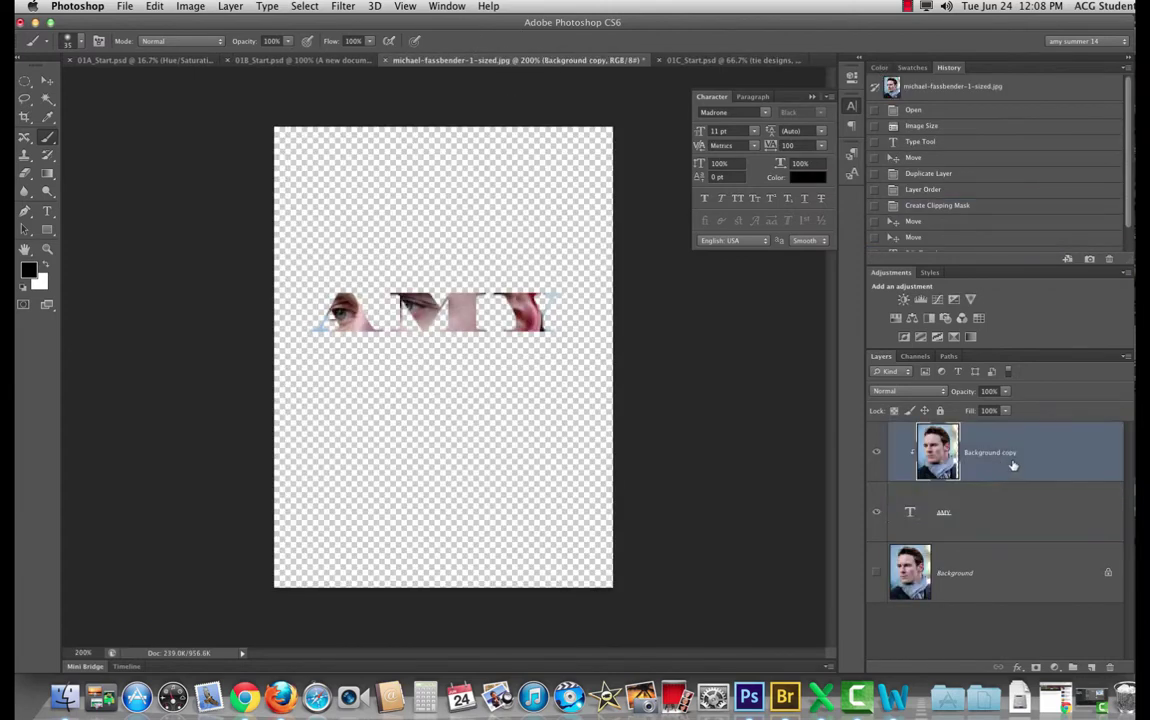
{"action": "left_click", "coordinate": [930, 530]}
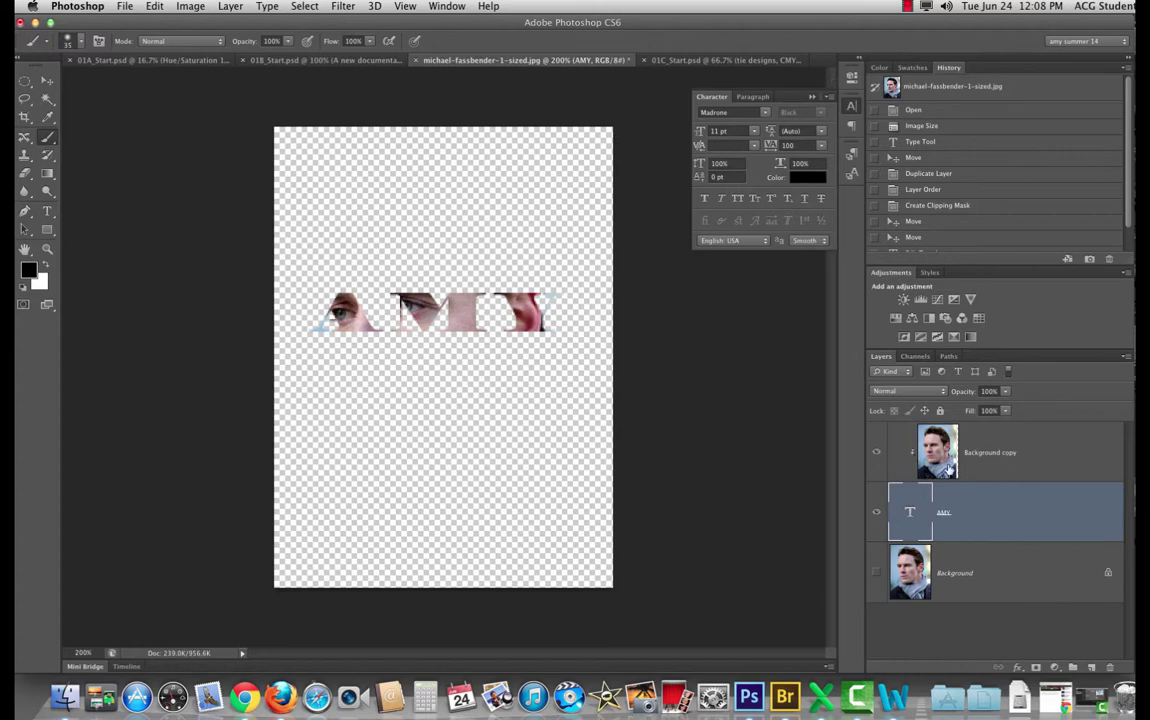
{"action": "left_click", "coordinate": [1017, 477], "text": "alt"}
{"action": "left_click_drag", "start_coordinate": [1009, 488], "coordinate": [972, 541]}
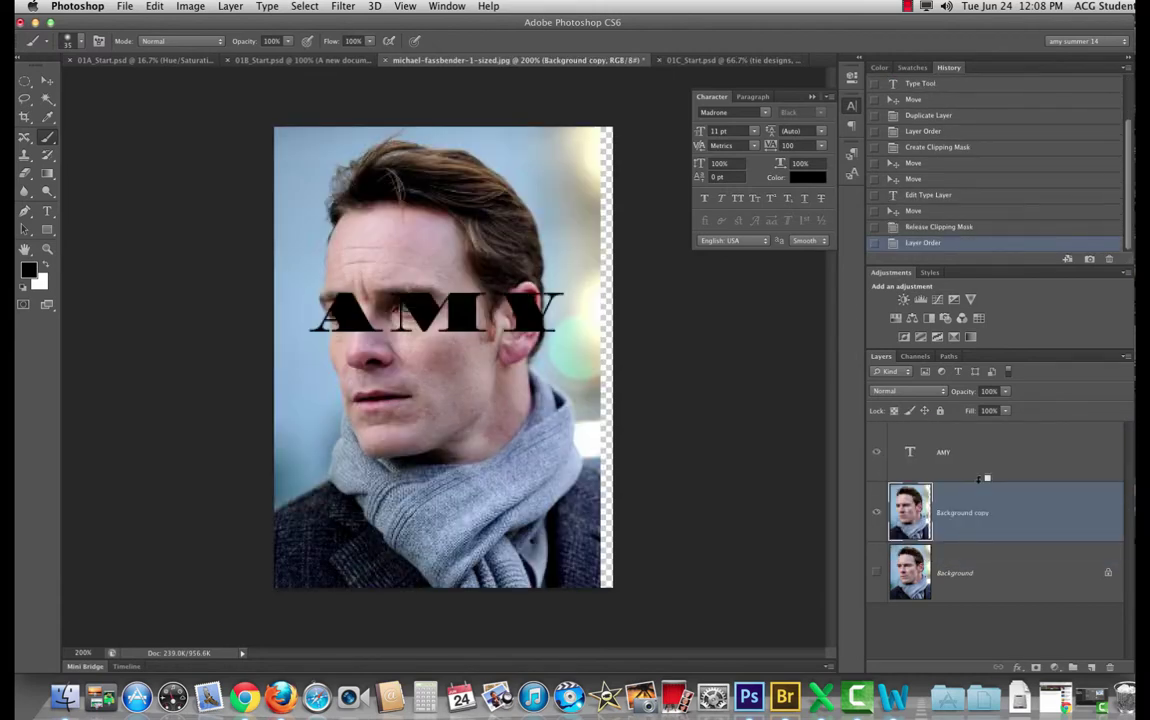
Step: Try clipping AMY to the photo, then move Background copy above AMY and clip it inside the letters
{"action": "left_click", "coordinate": [984, 479], "text": "alt"}
{"action": "left_click", "coordinate": [986, 478], "text": "alt"}
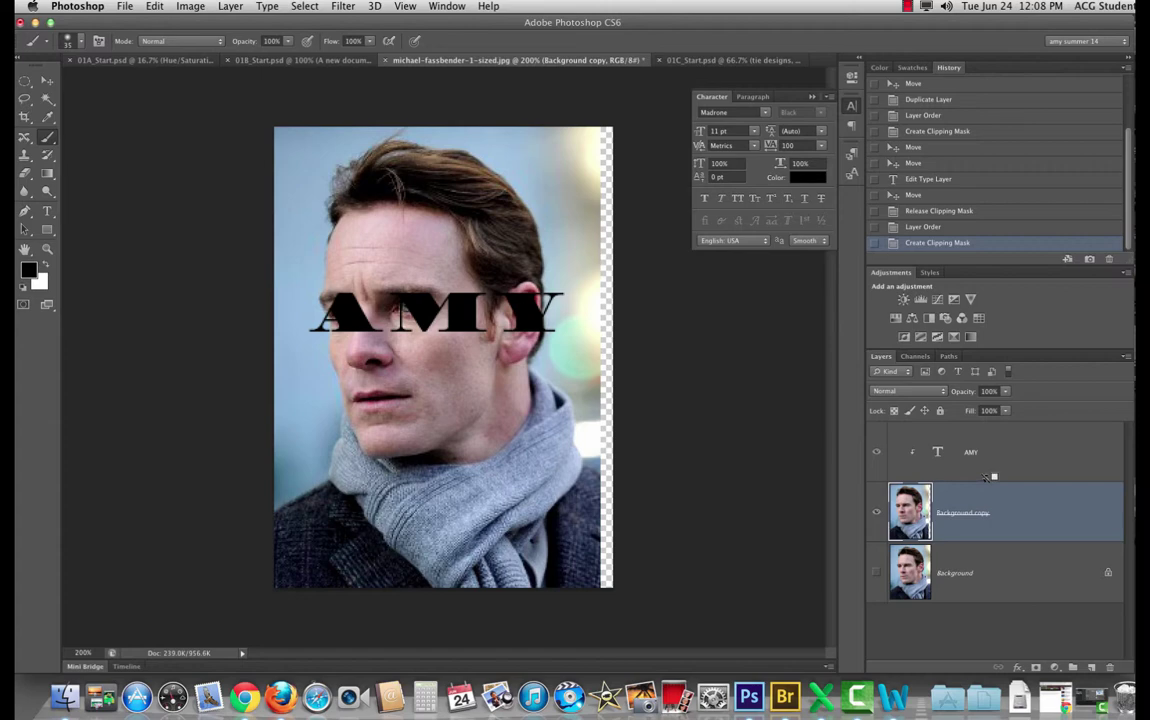
{"action": "left_click", "coordinate": [992, 476]}
{"action": "left_click", "coordinate": [990, 477], "text": "alt"}
{"action": "left_click", "coordinate": [987, 478], "text": "alt"}
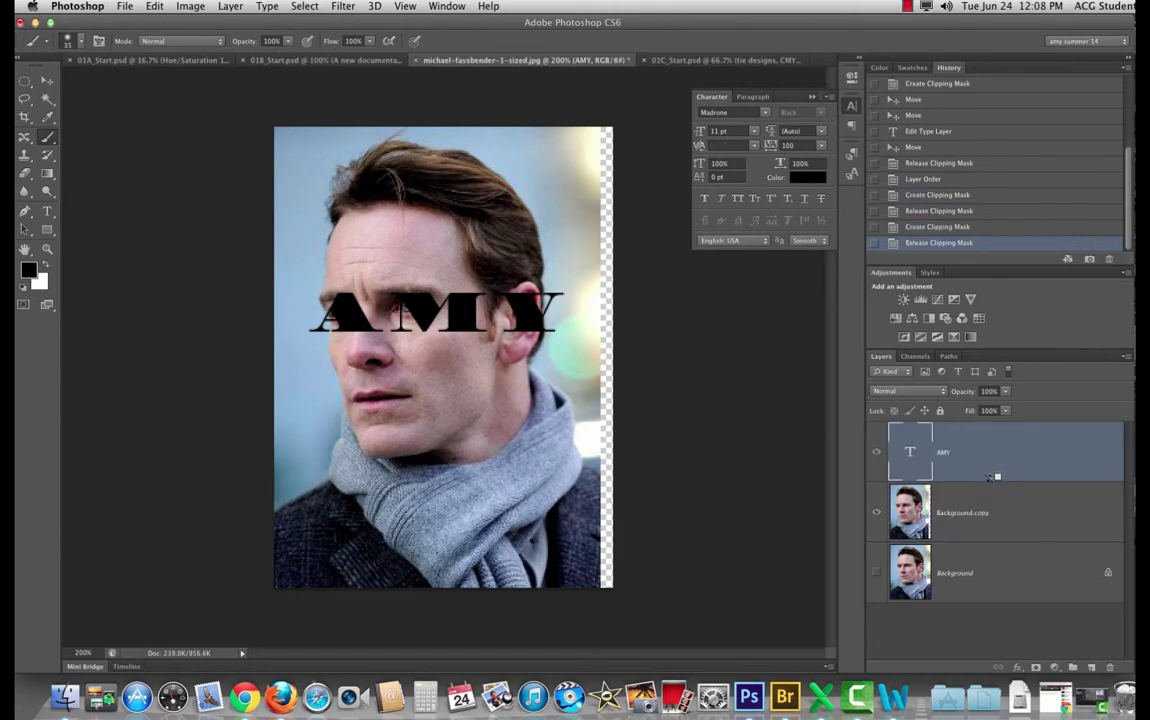
{"action": "left_click", "coordinate": [985, 478], "text": "alt"}
{"action": "left_click", "coordinate": [986, 478], "text": "alt"}
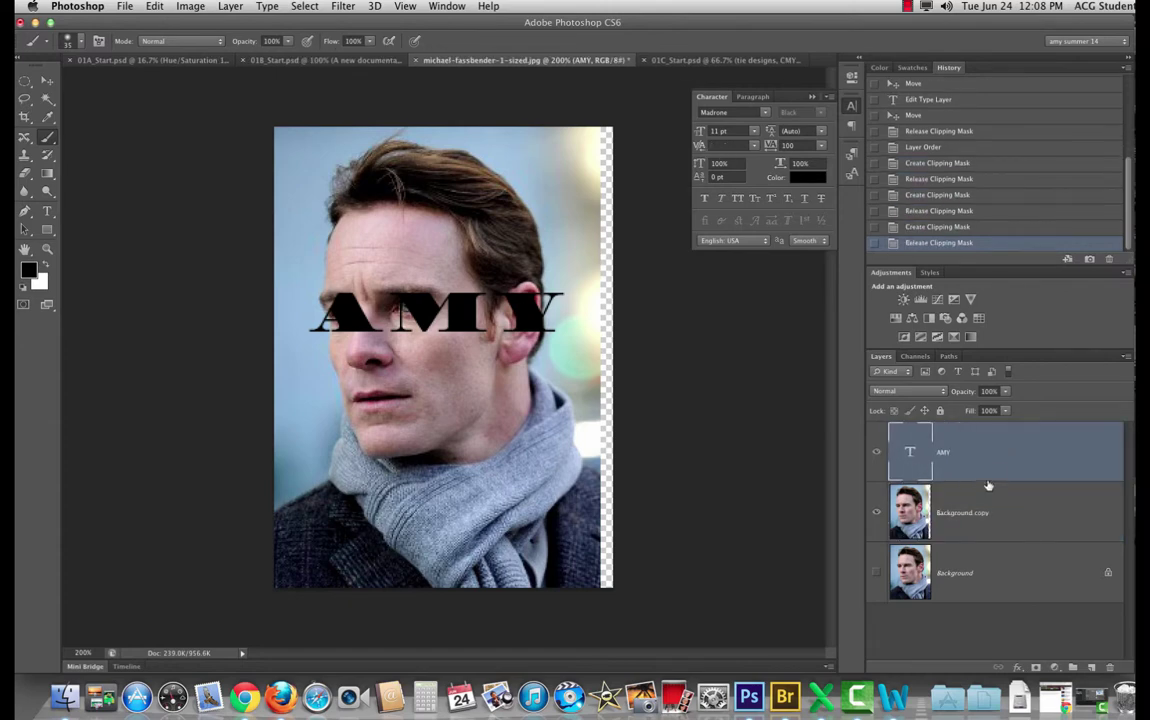
{"action": "left_click_drag", "start_coordinate": [996, 506], "coordinate": [1008, 442]}
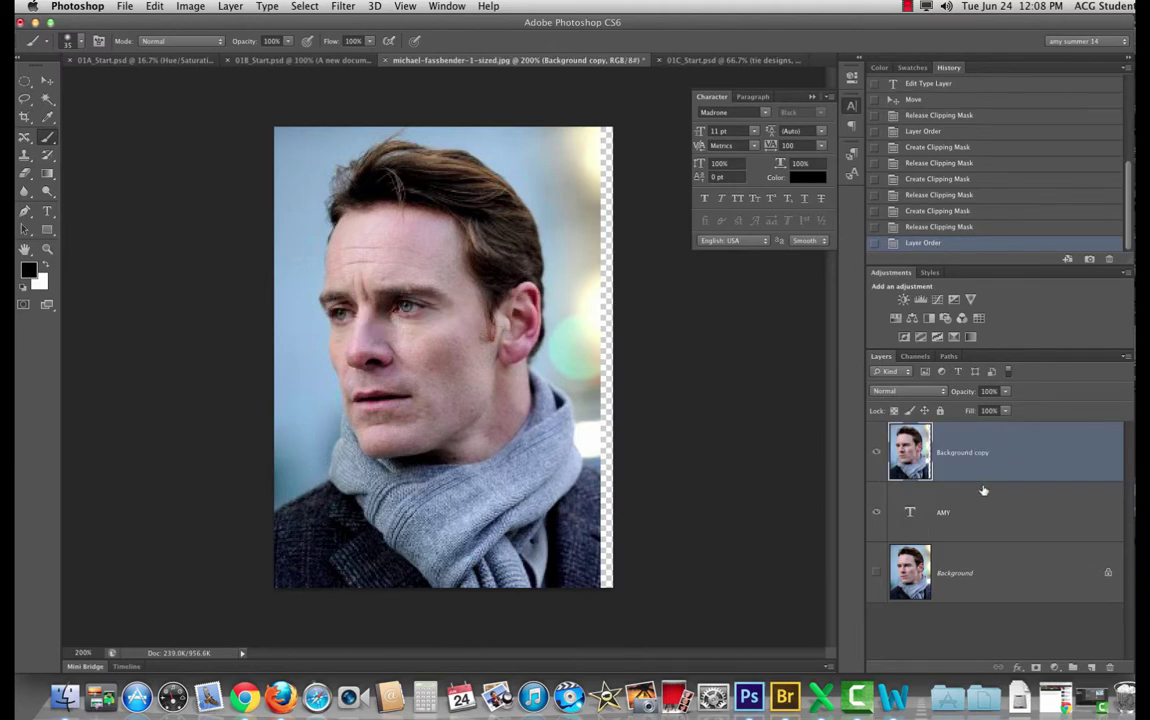
{"action": "left_click", "coordinate": [987, 478], "text": "alt"}
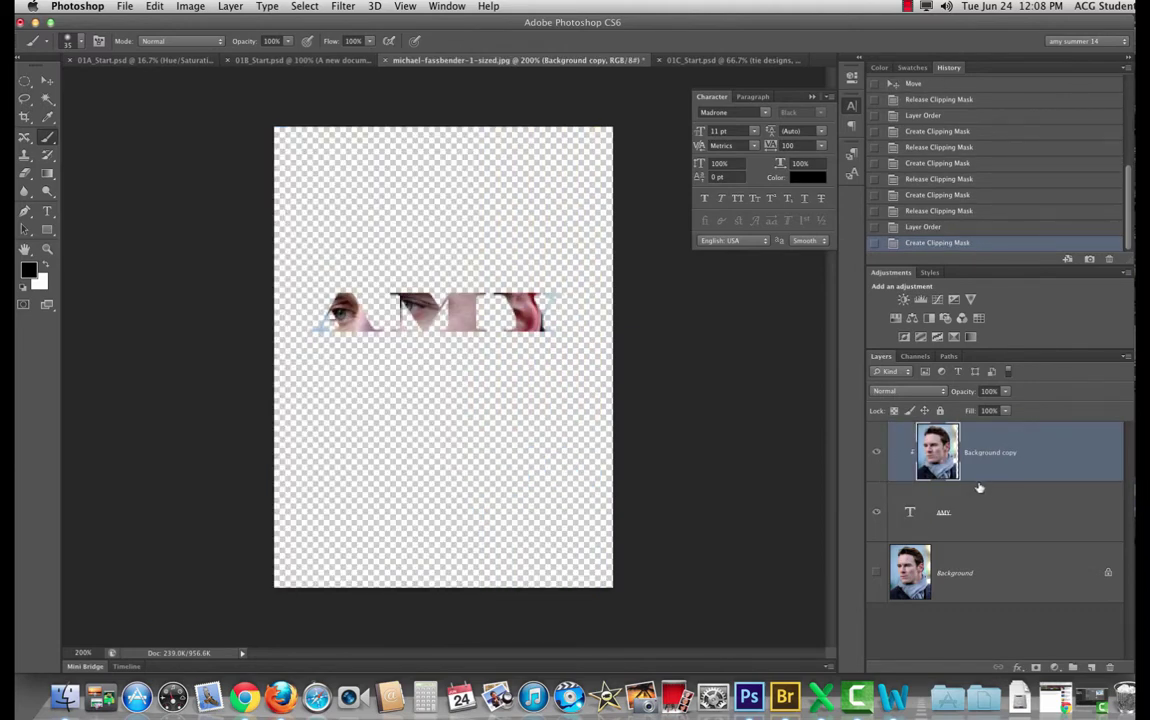